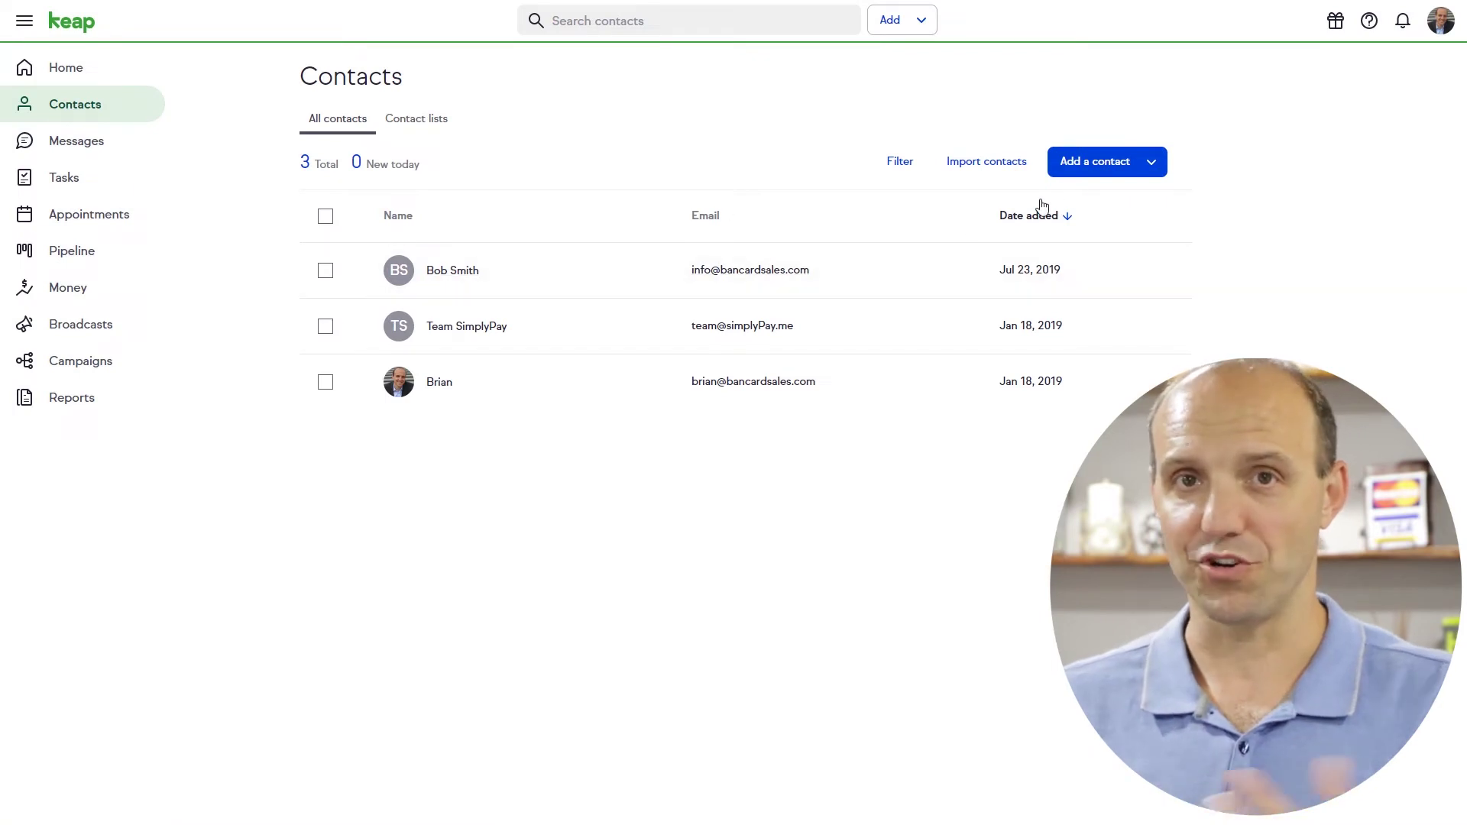
left_click(1109, 175)
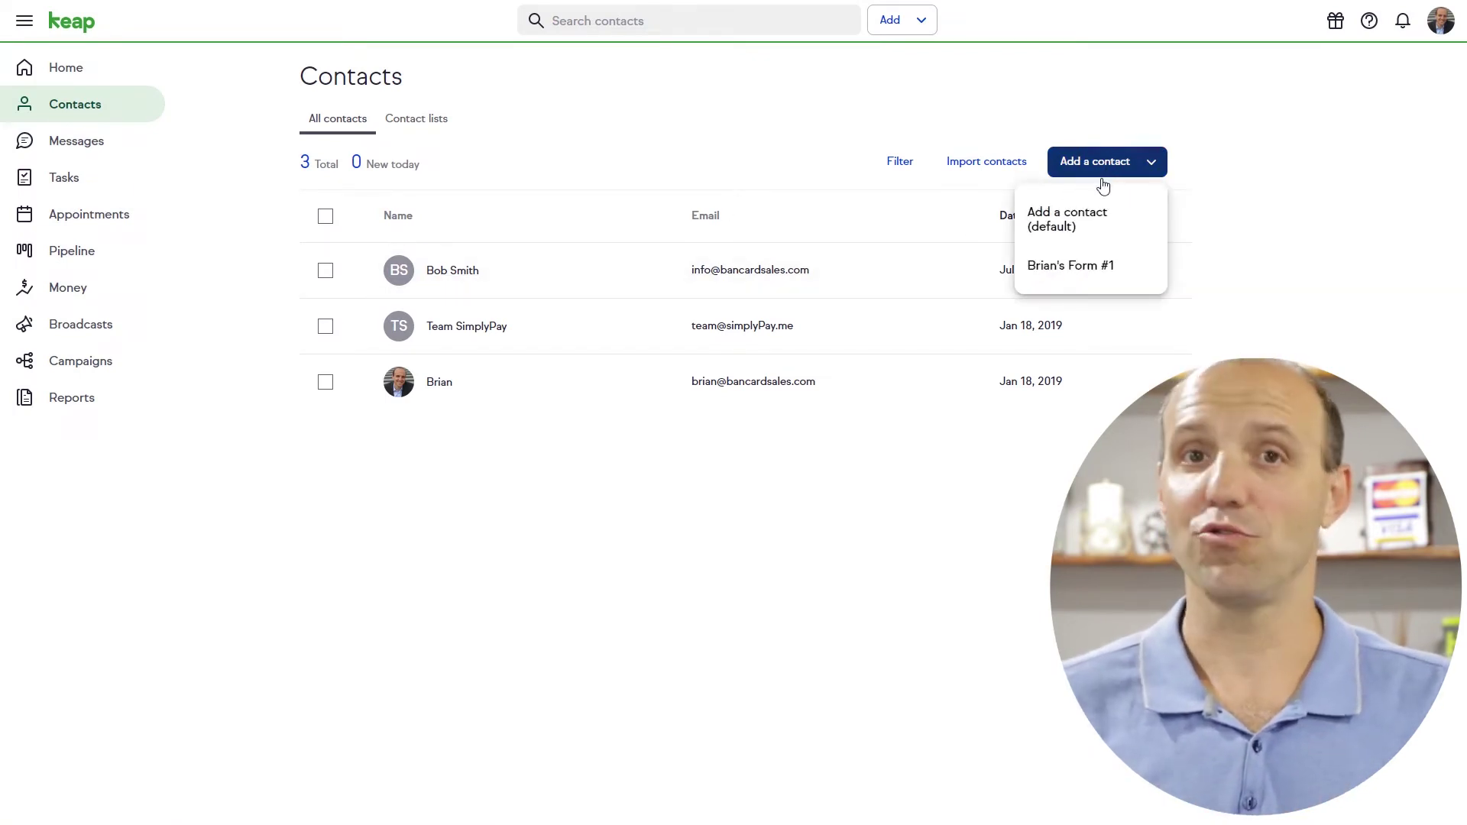
left_click(1077, 226)
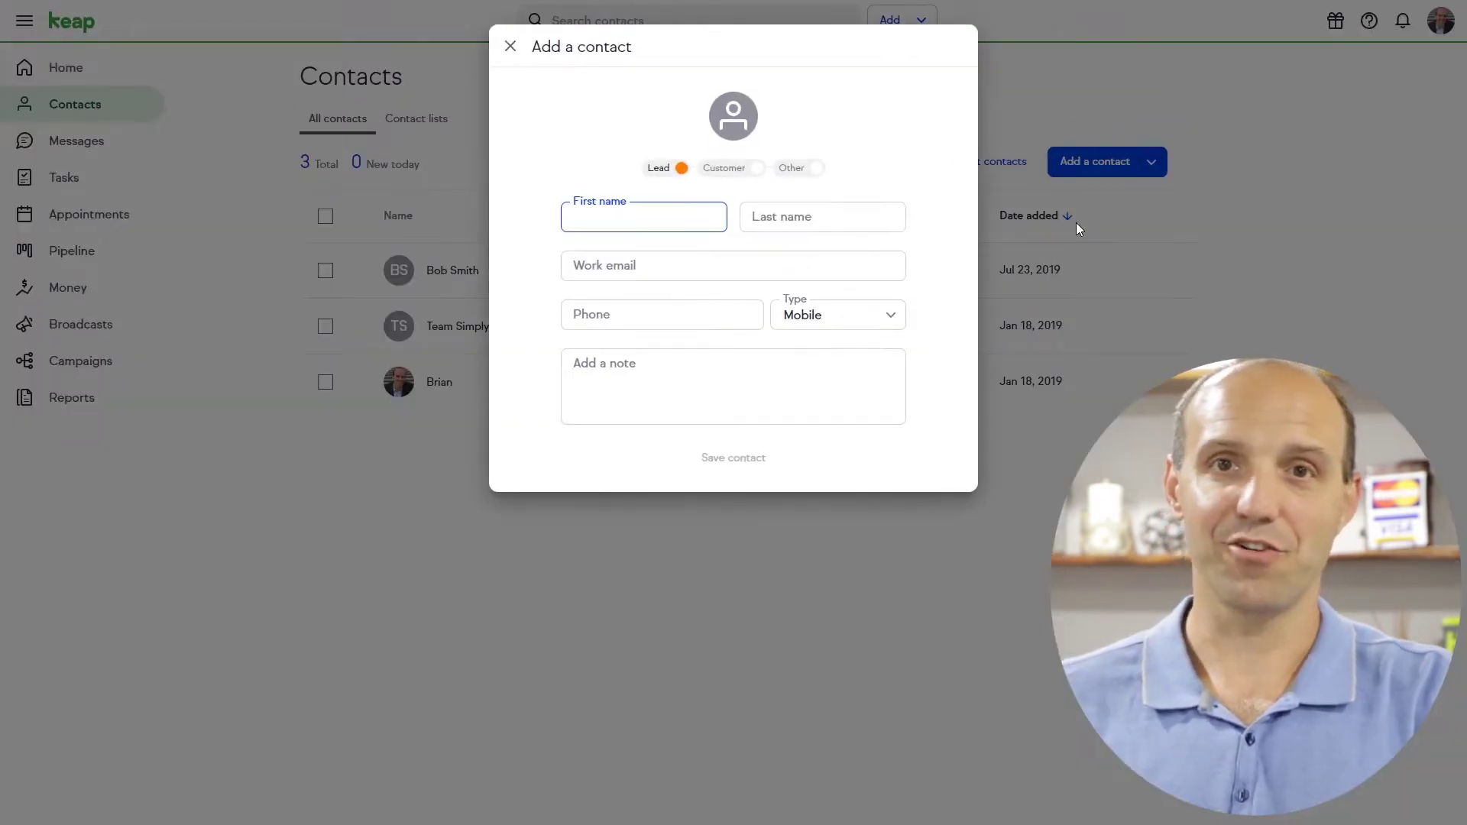
left_click(511, 47)
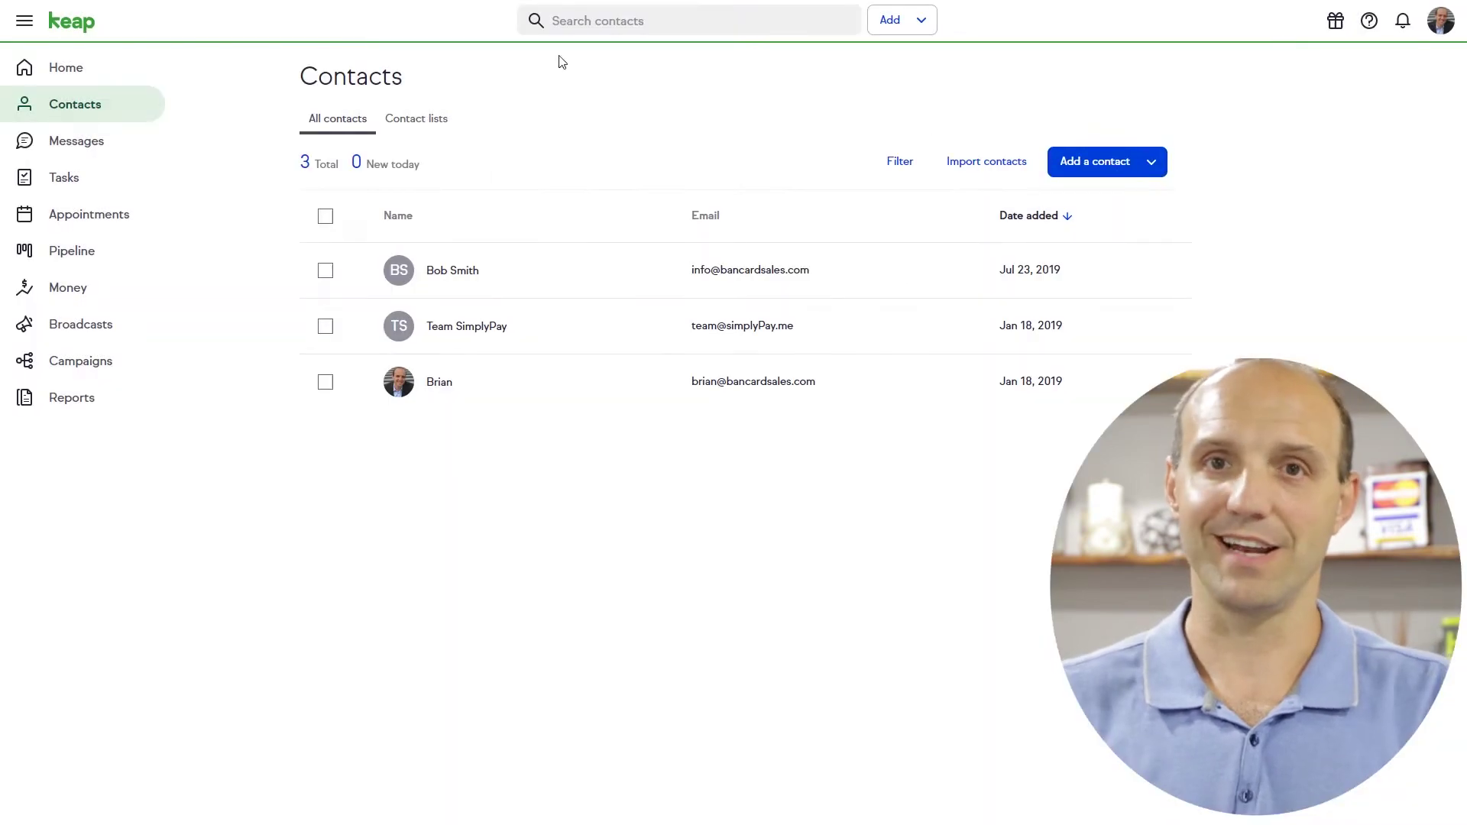
left_click(1153, 170)
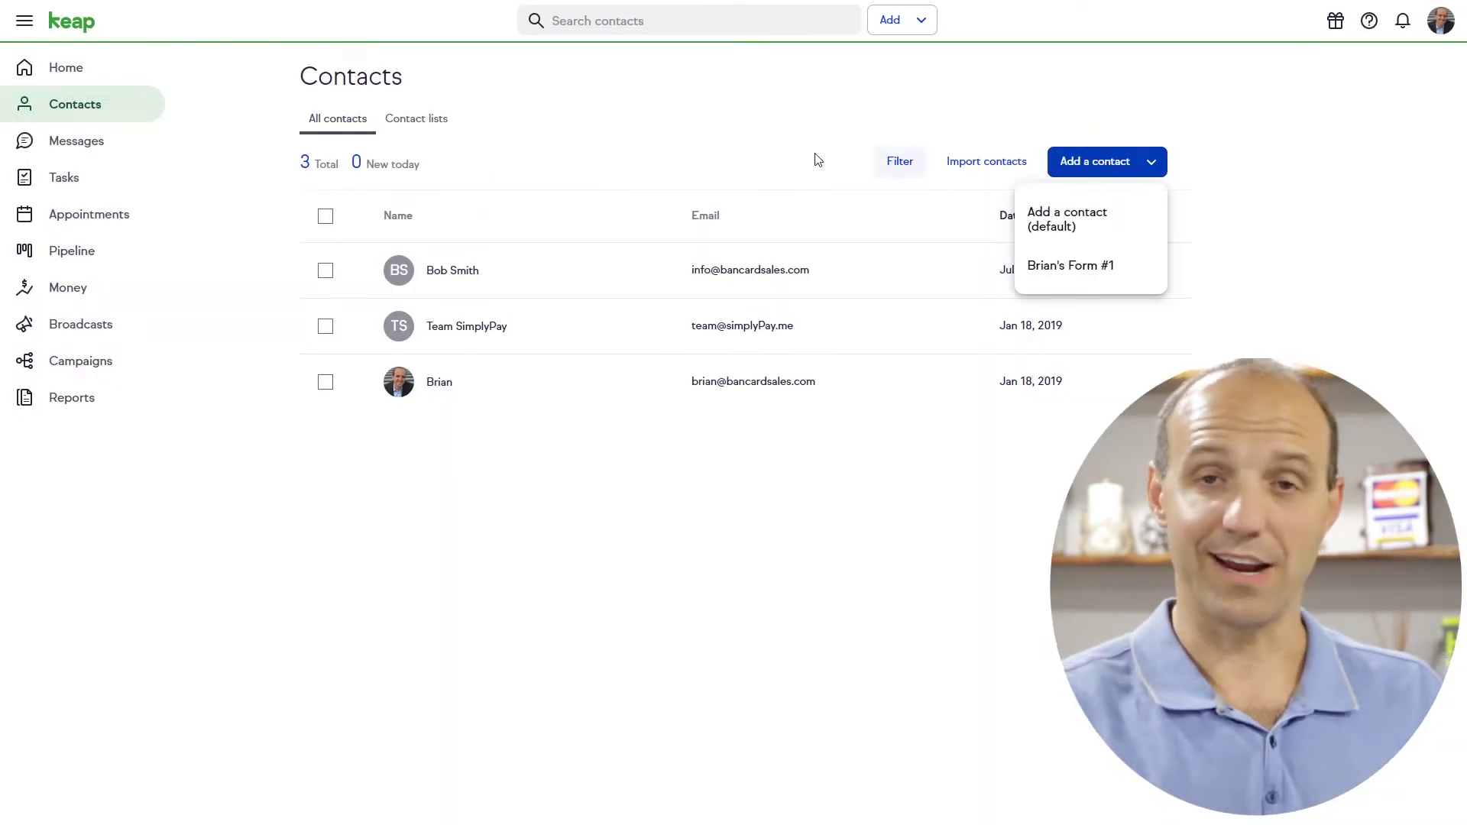
left_click(722, 143)
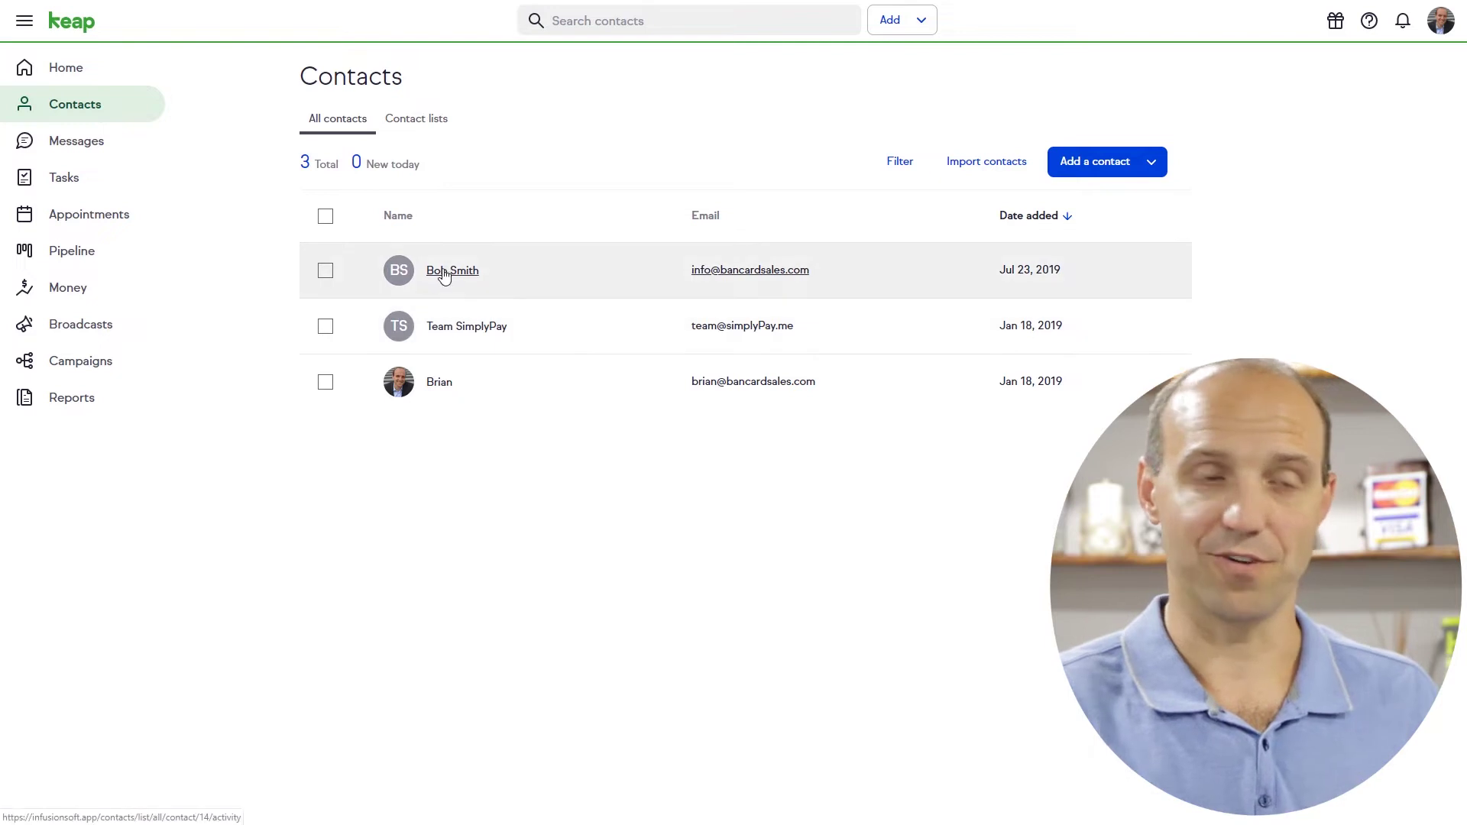
left_click(442, 270)
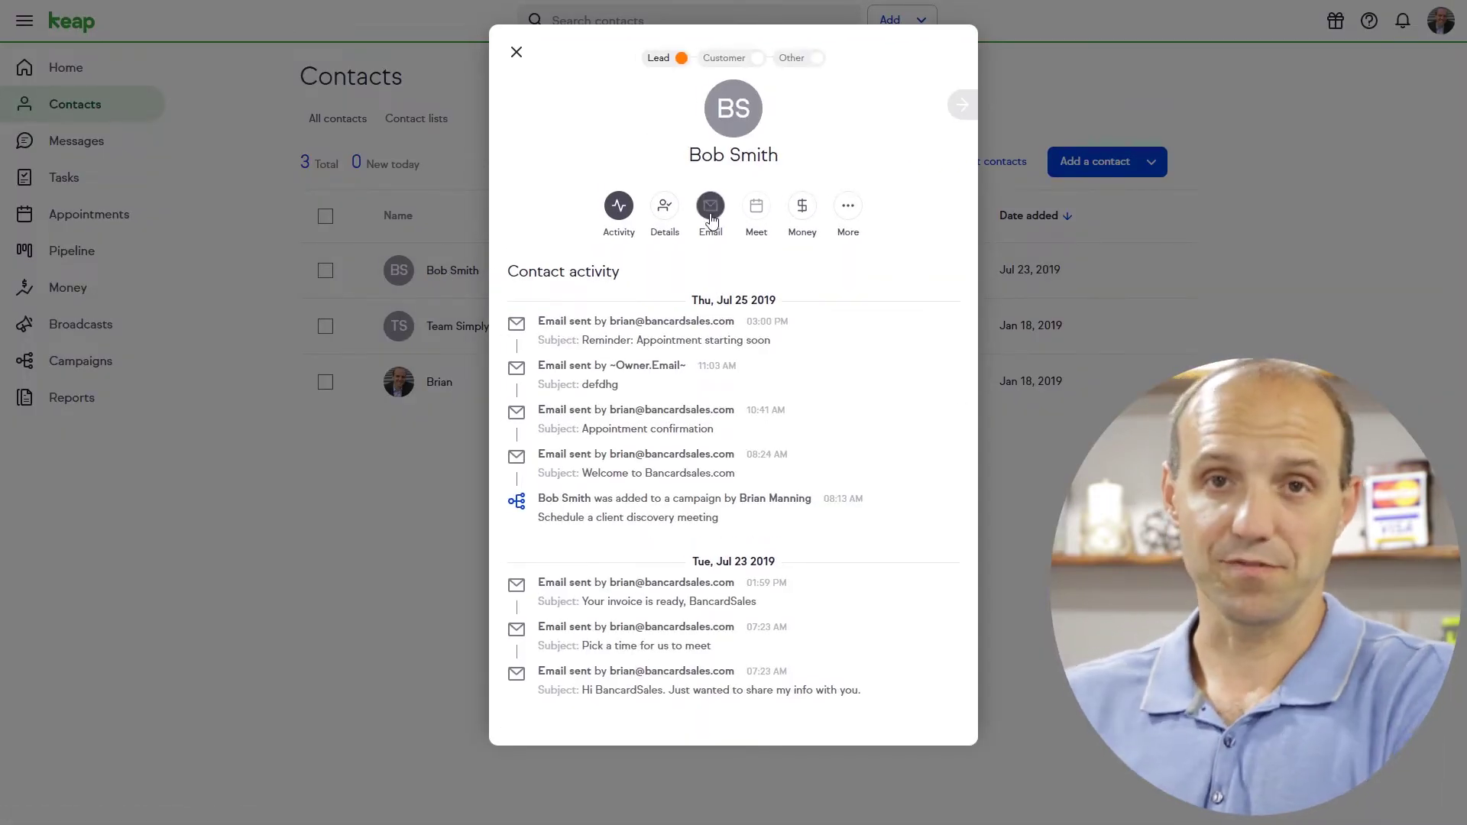
left_click(665, 214)
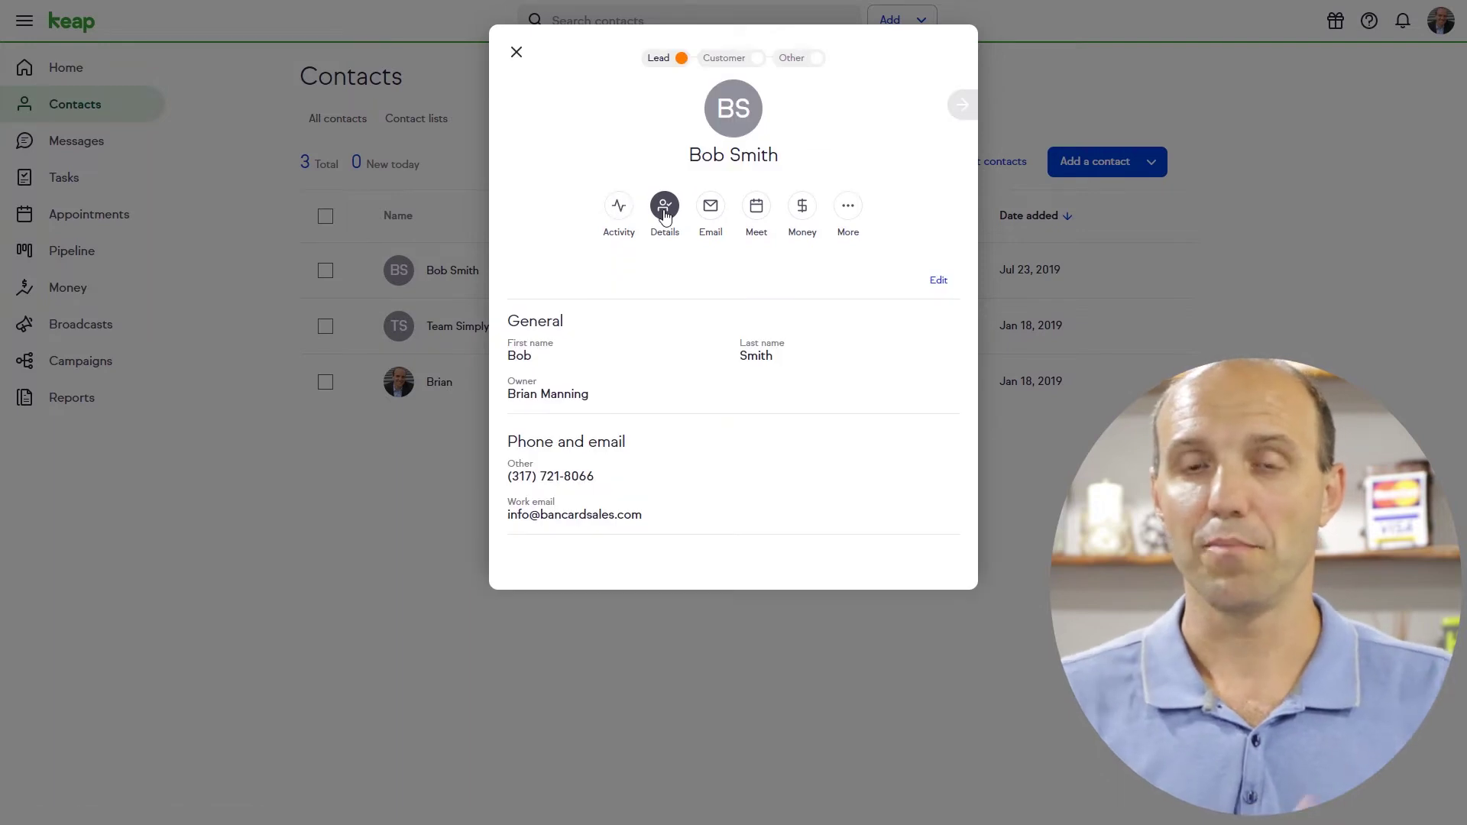
left_click(710, 207)
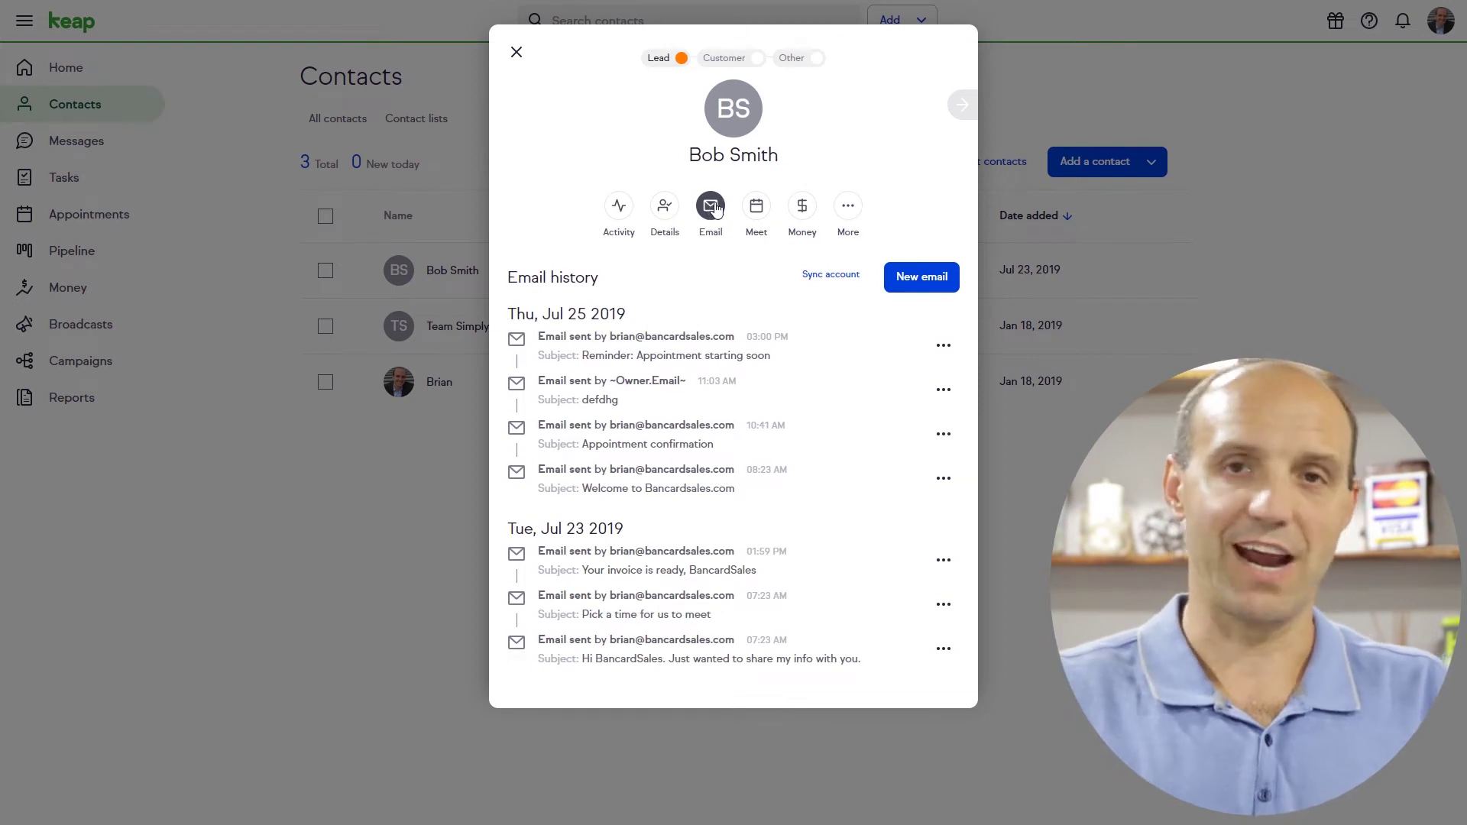
left_click(807, 209)
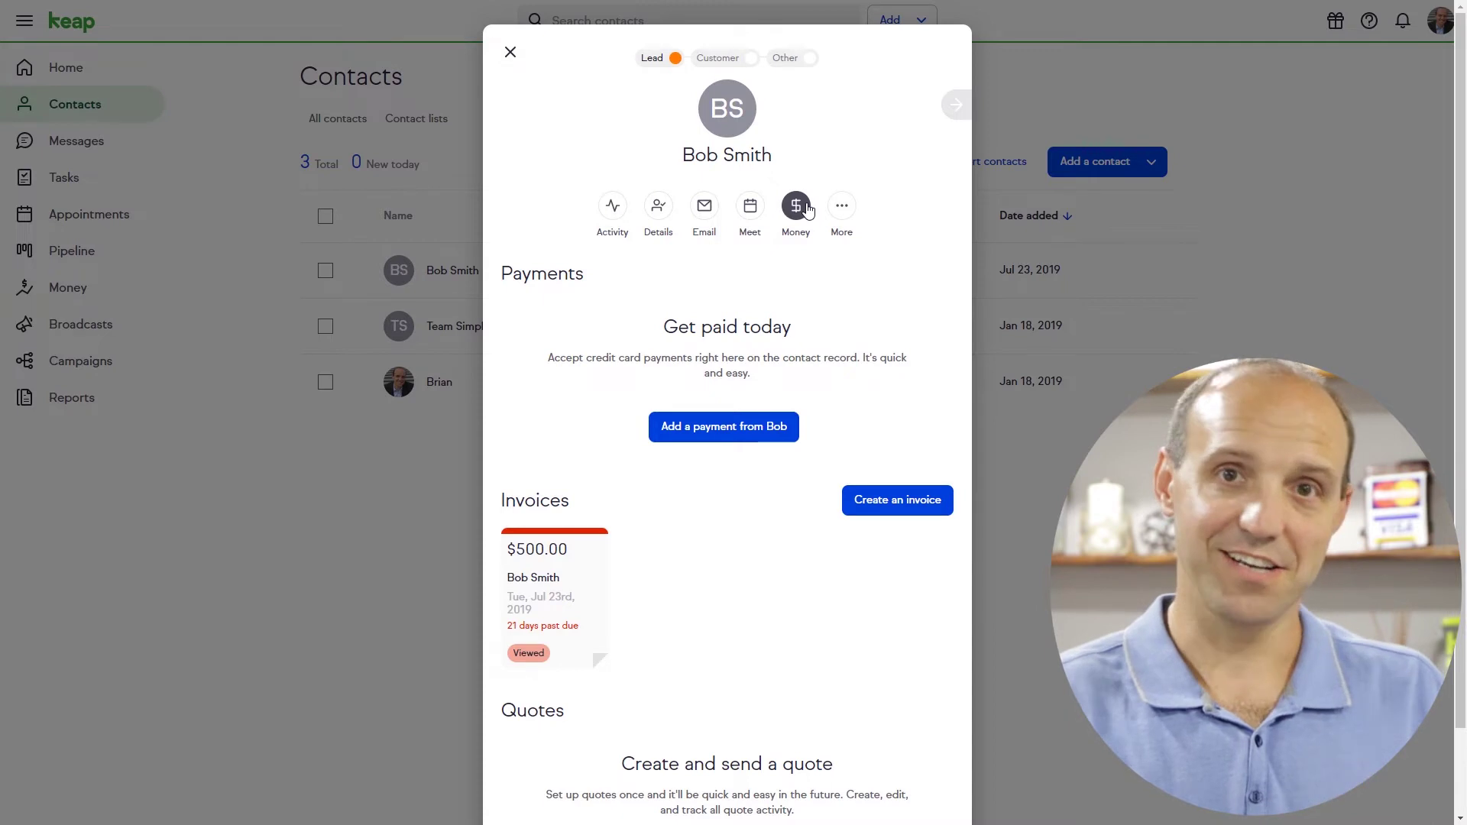
left_click(992, 240)
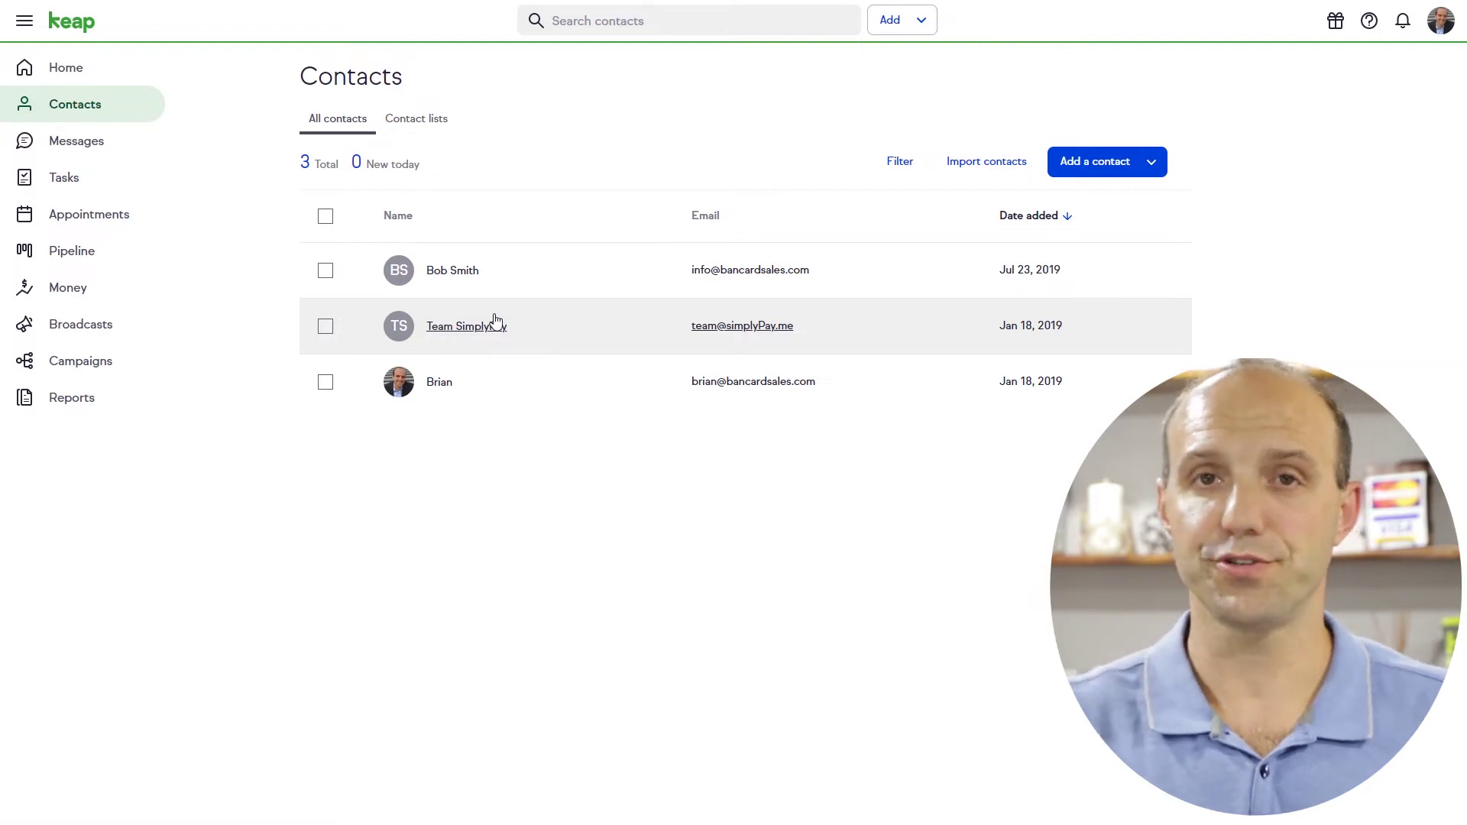
left_click(1440, 29)
left_click(1342, 136)
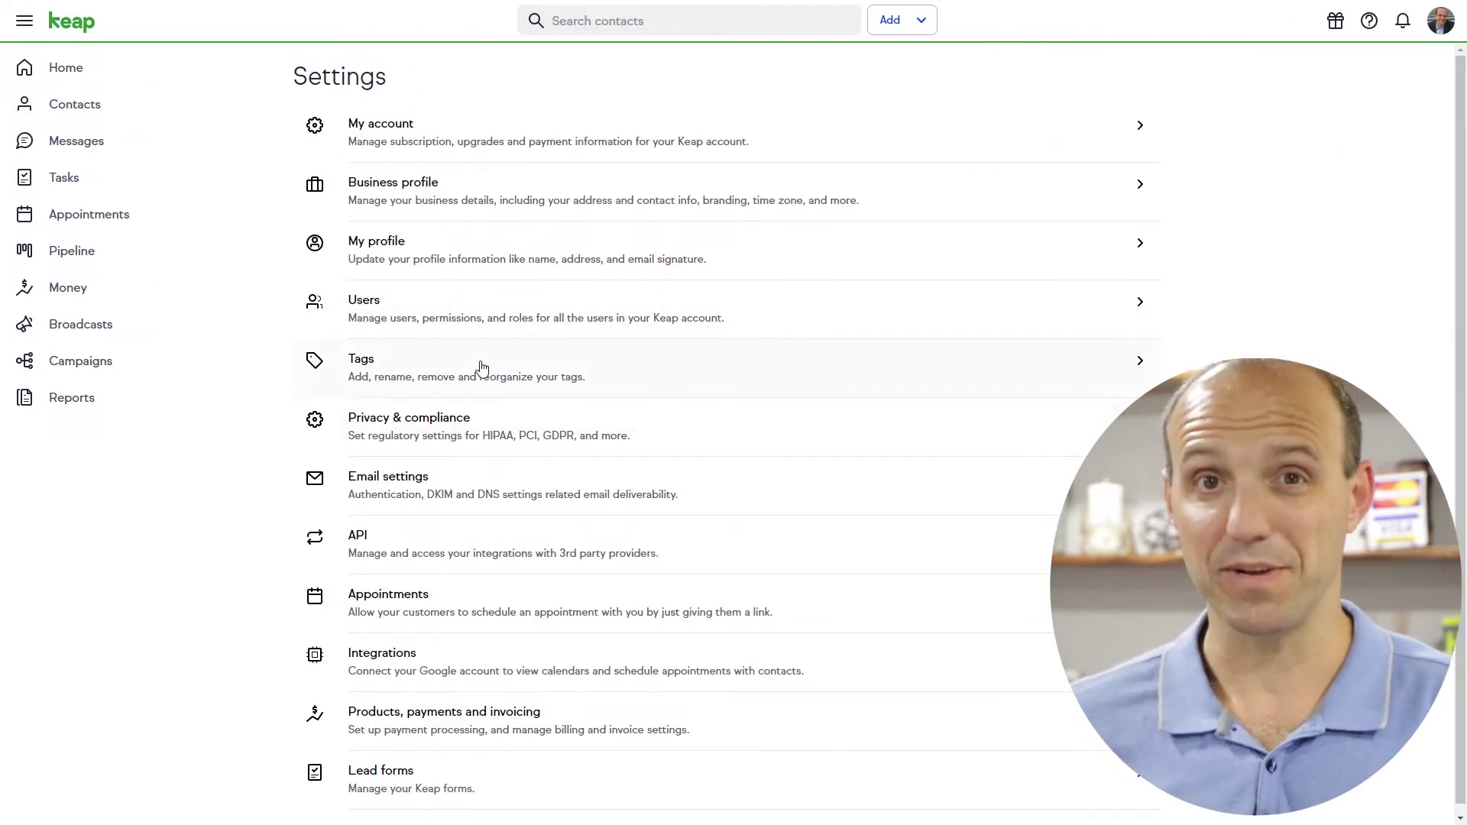
left_click(370, 308)
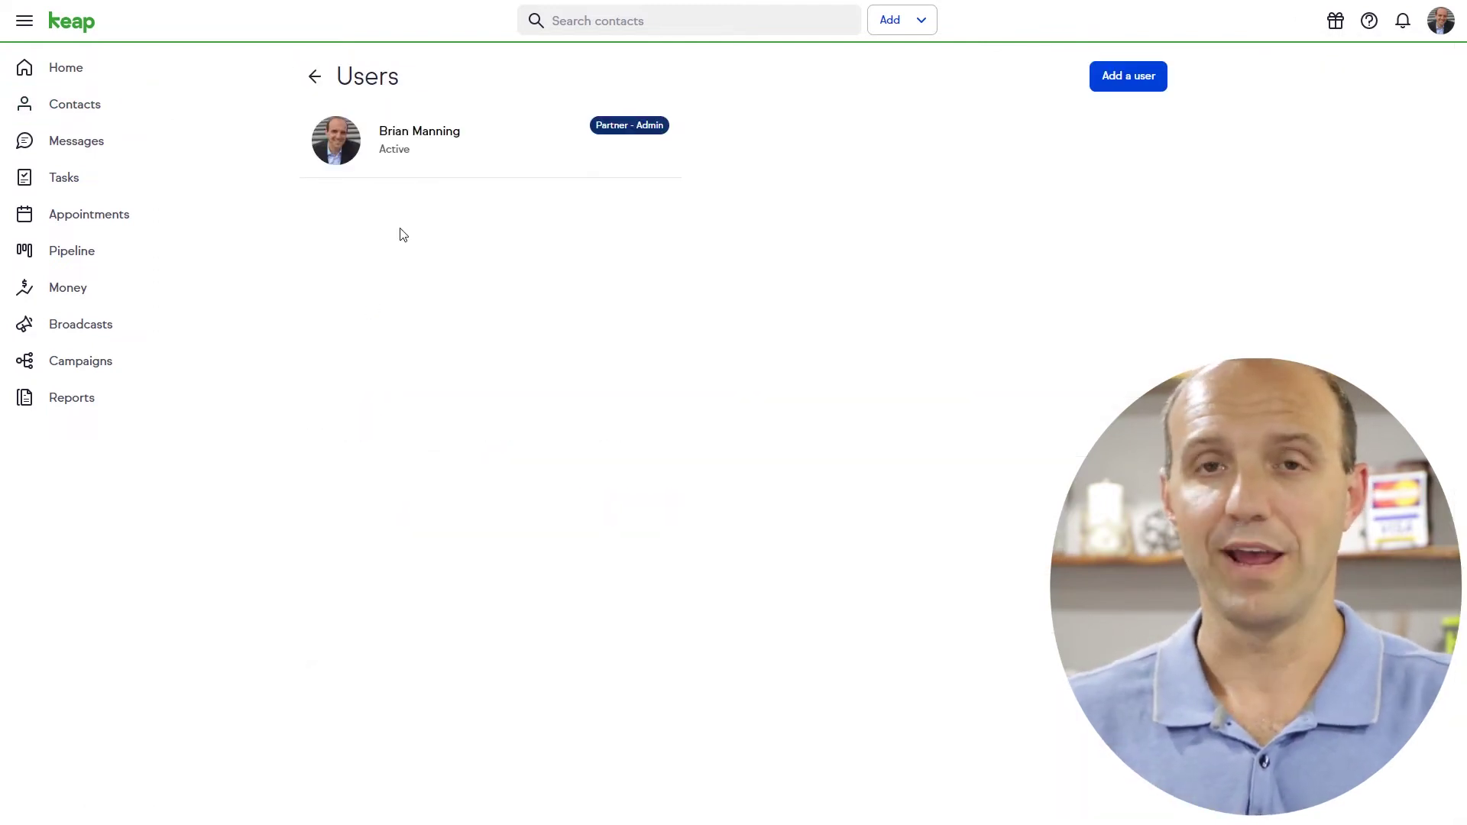
left_click(1123, 82)
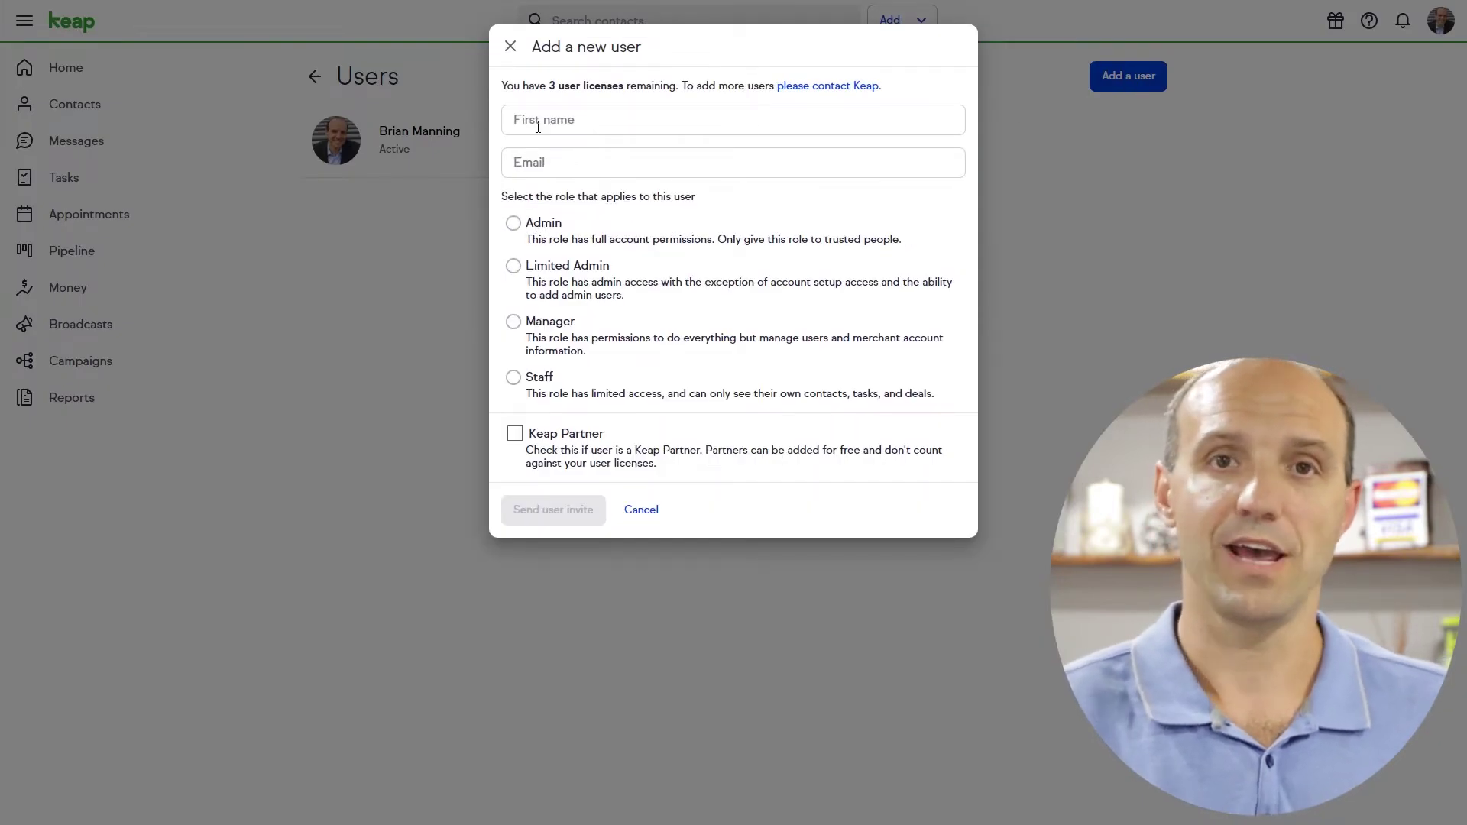
left_click(533, 225)
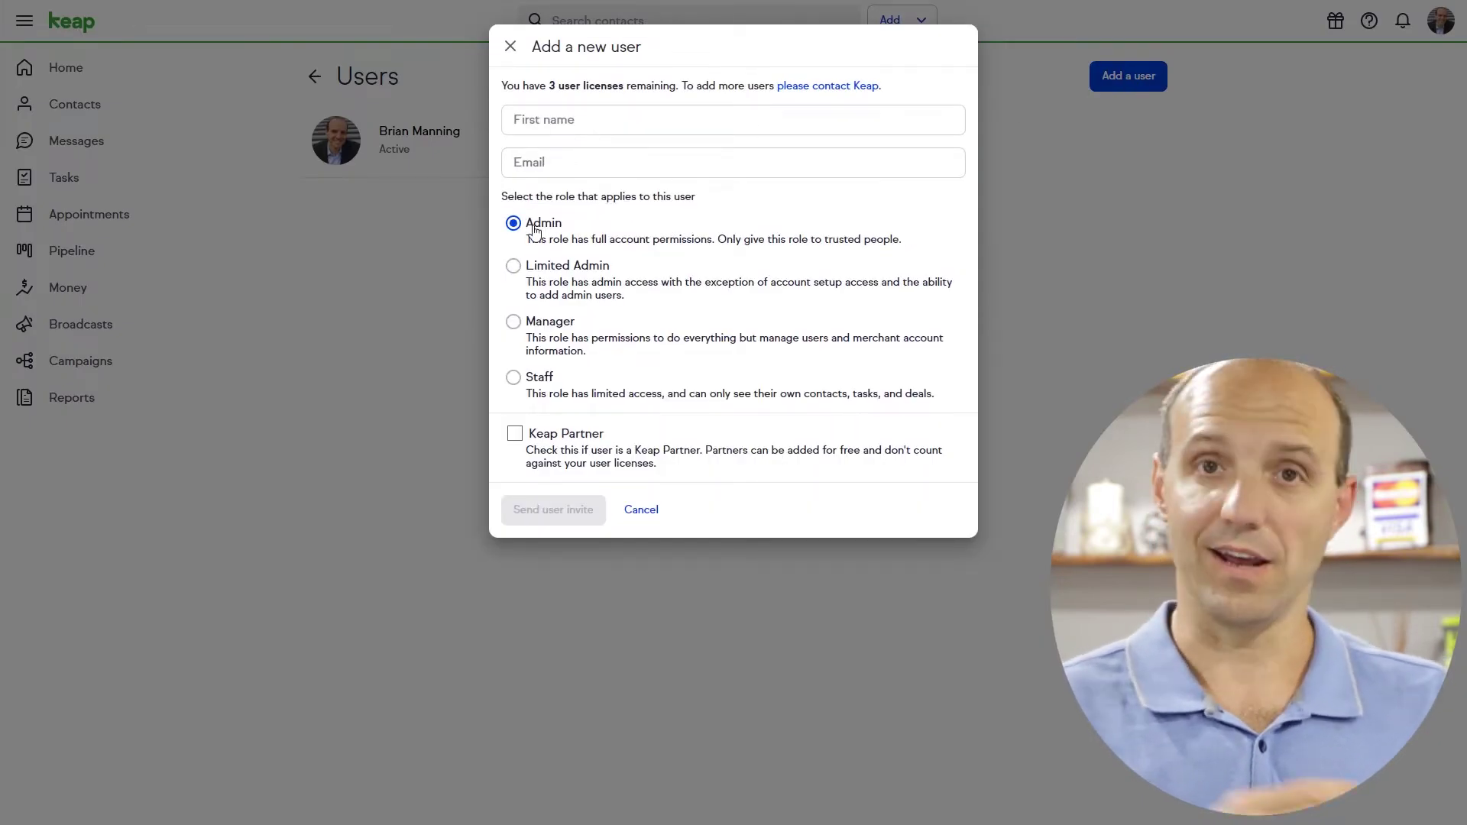
left_click(532, 269)
left_click(533, 324)
left_click(532, 380)
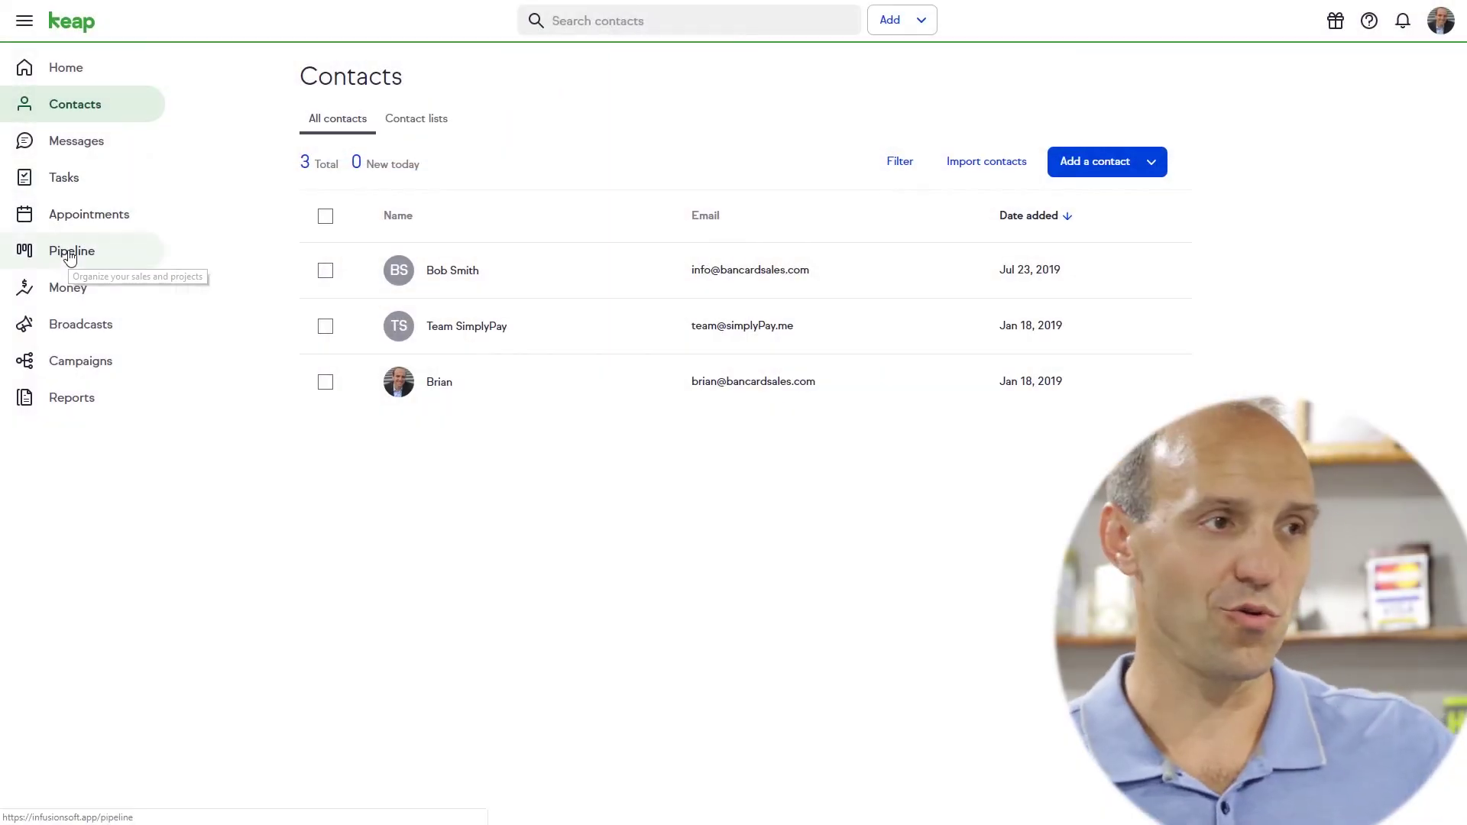
left_click(70, 257)
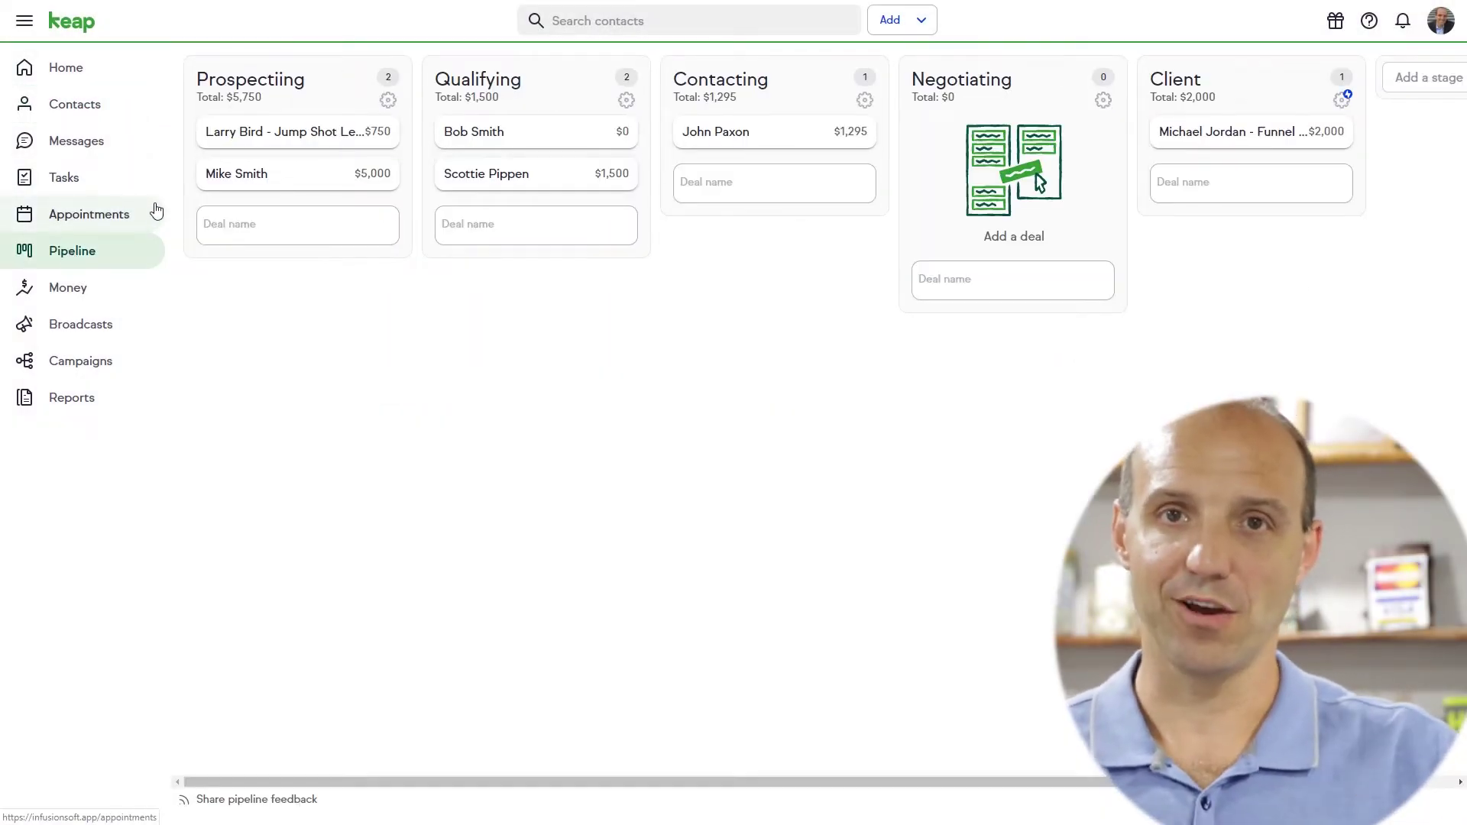
Advance the Jump Shot Lessons deal to Qualifying, then move it into Contacting
left_click(285, 134)
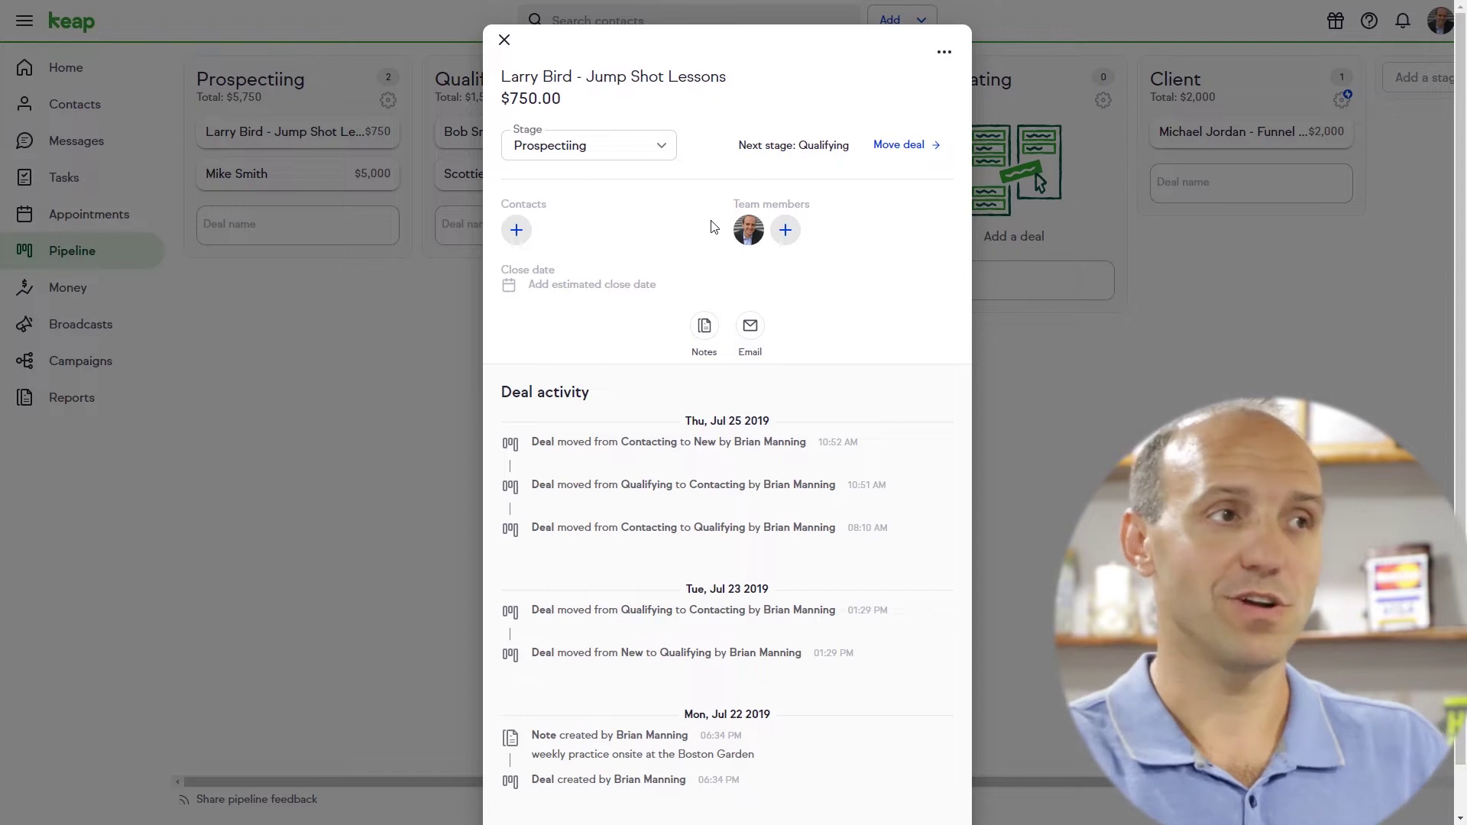
left_click(917, 152)
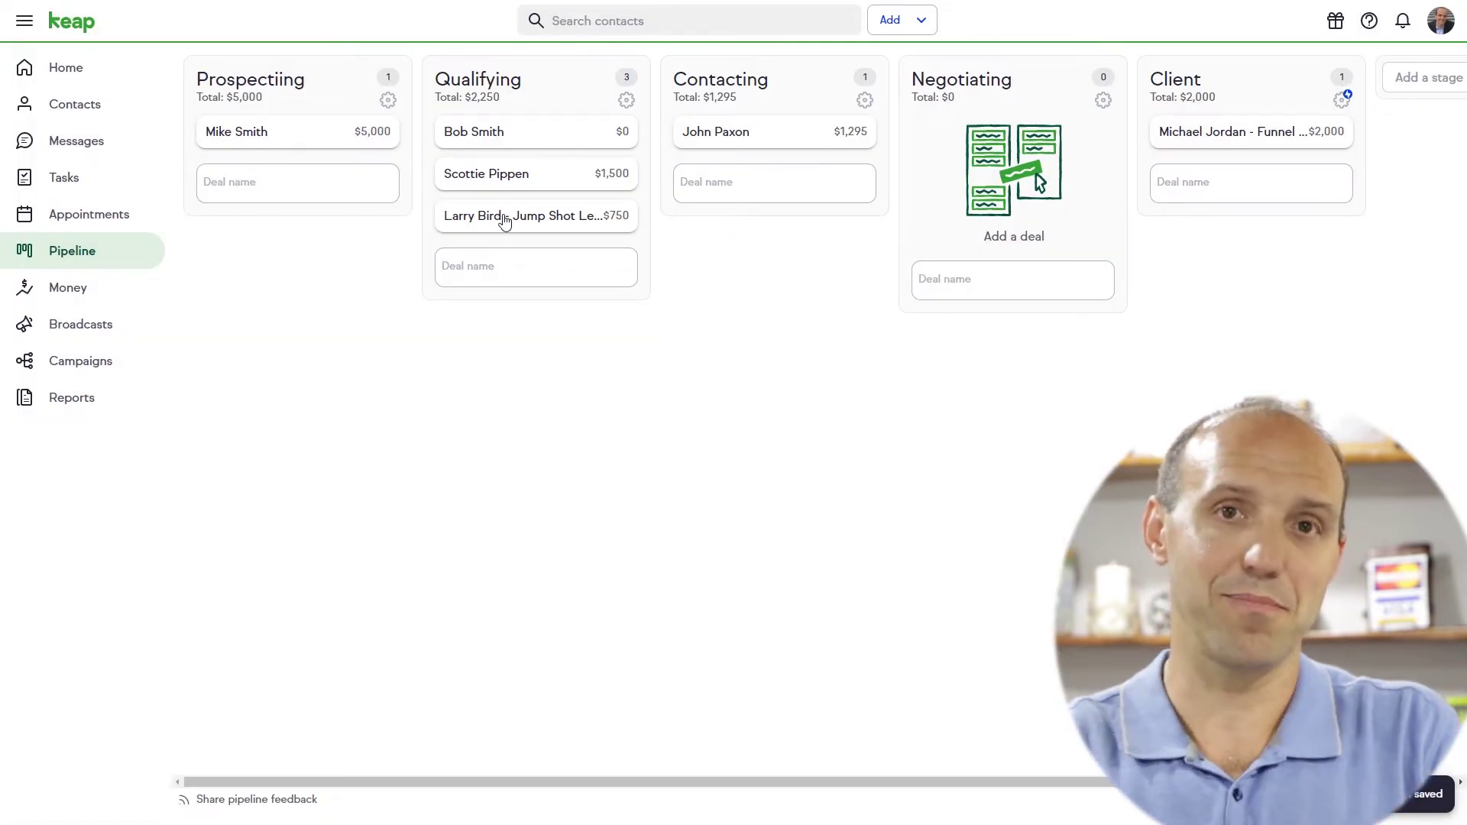
left_click_drag(502, 223, 743, 149)
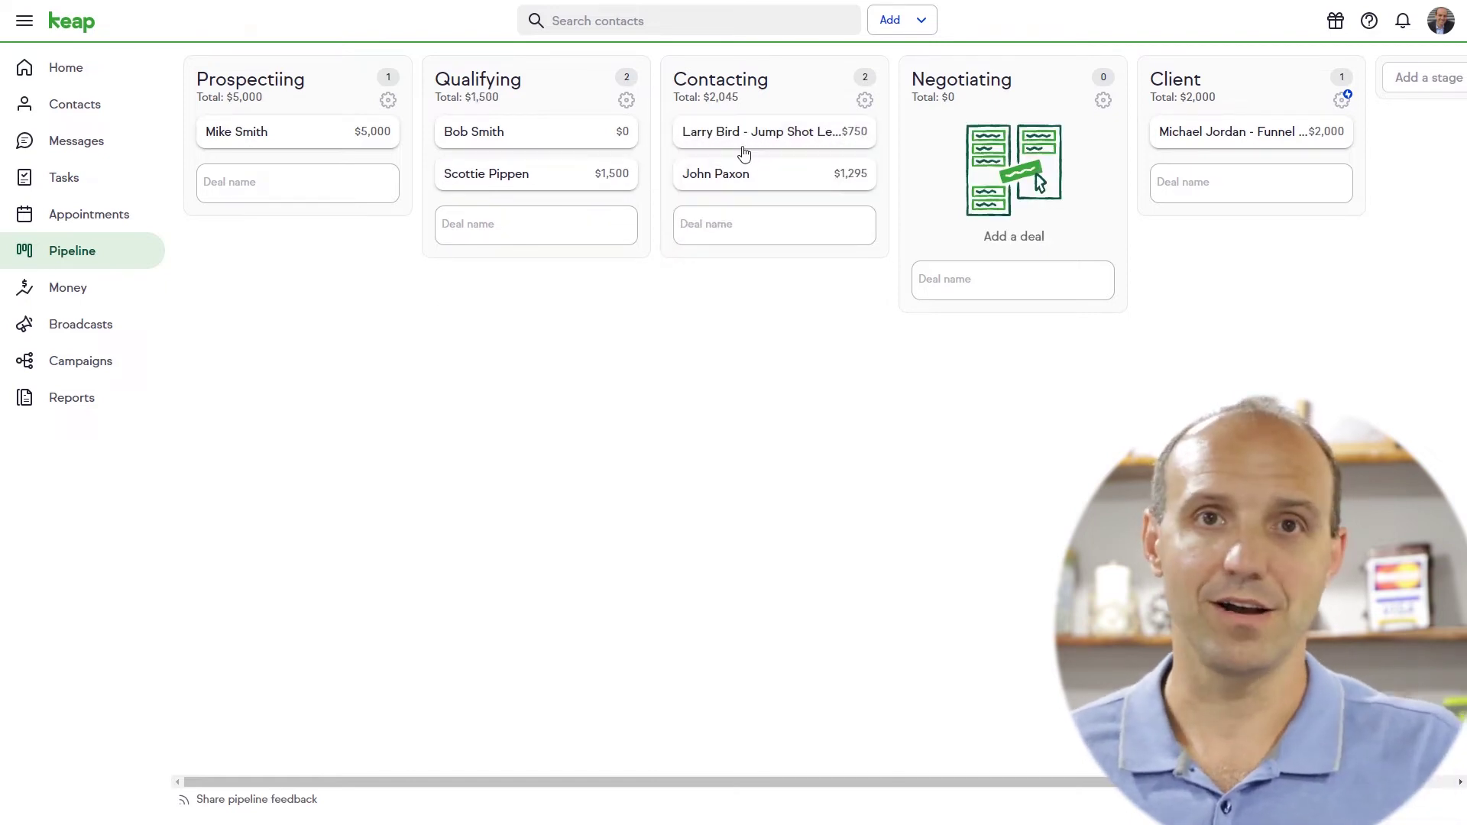
Move the $1,295 deal into Negotiating and the $1,500 deal into Contacting
left_click(1195, 136)
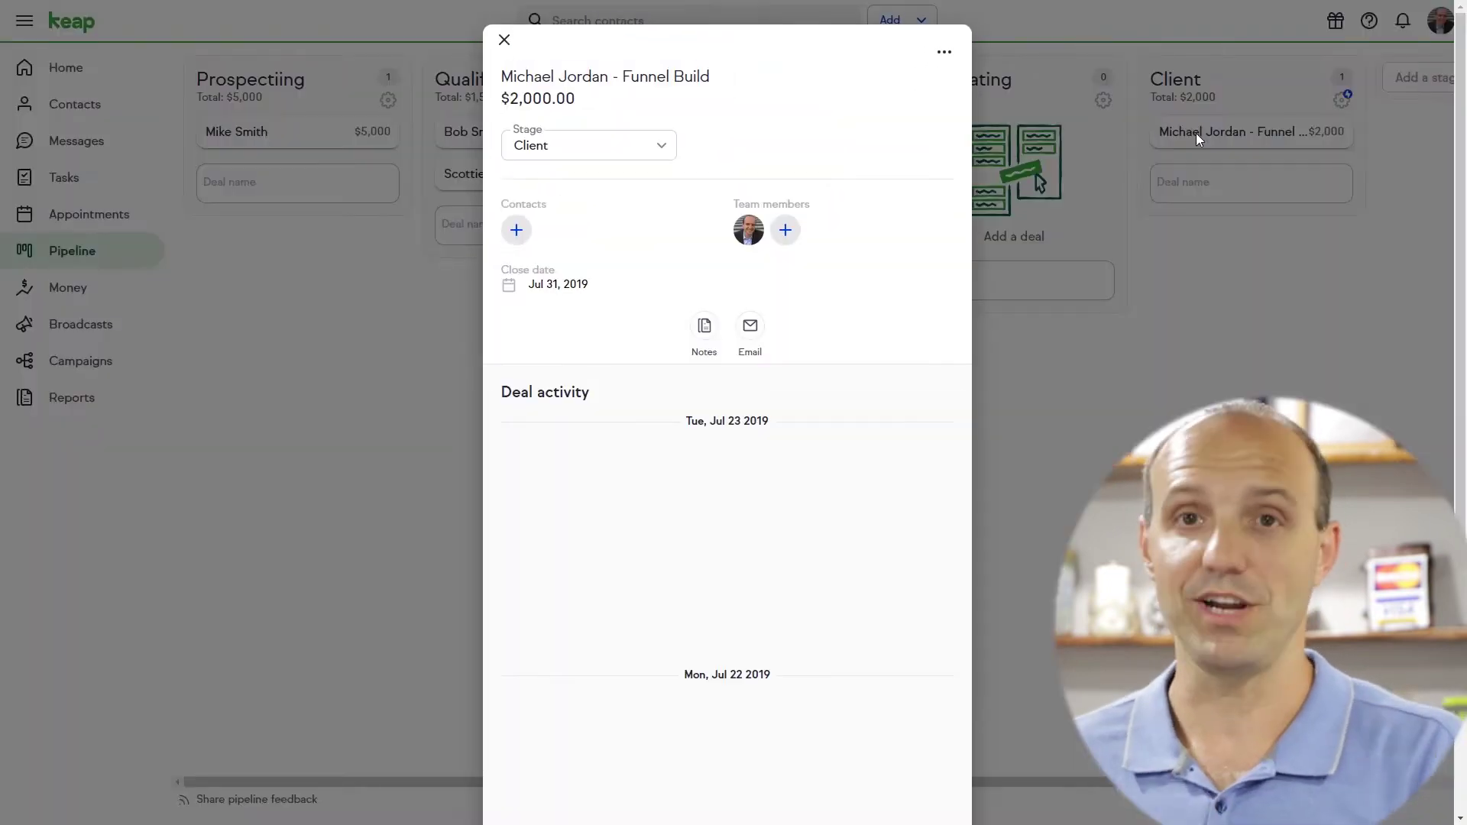
left_click(503, 42)
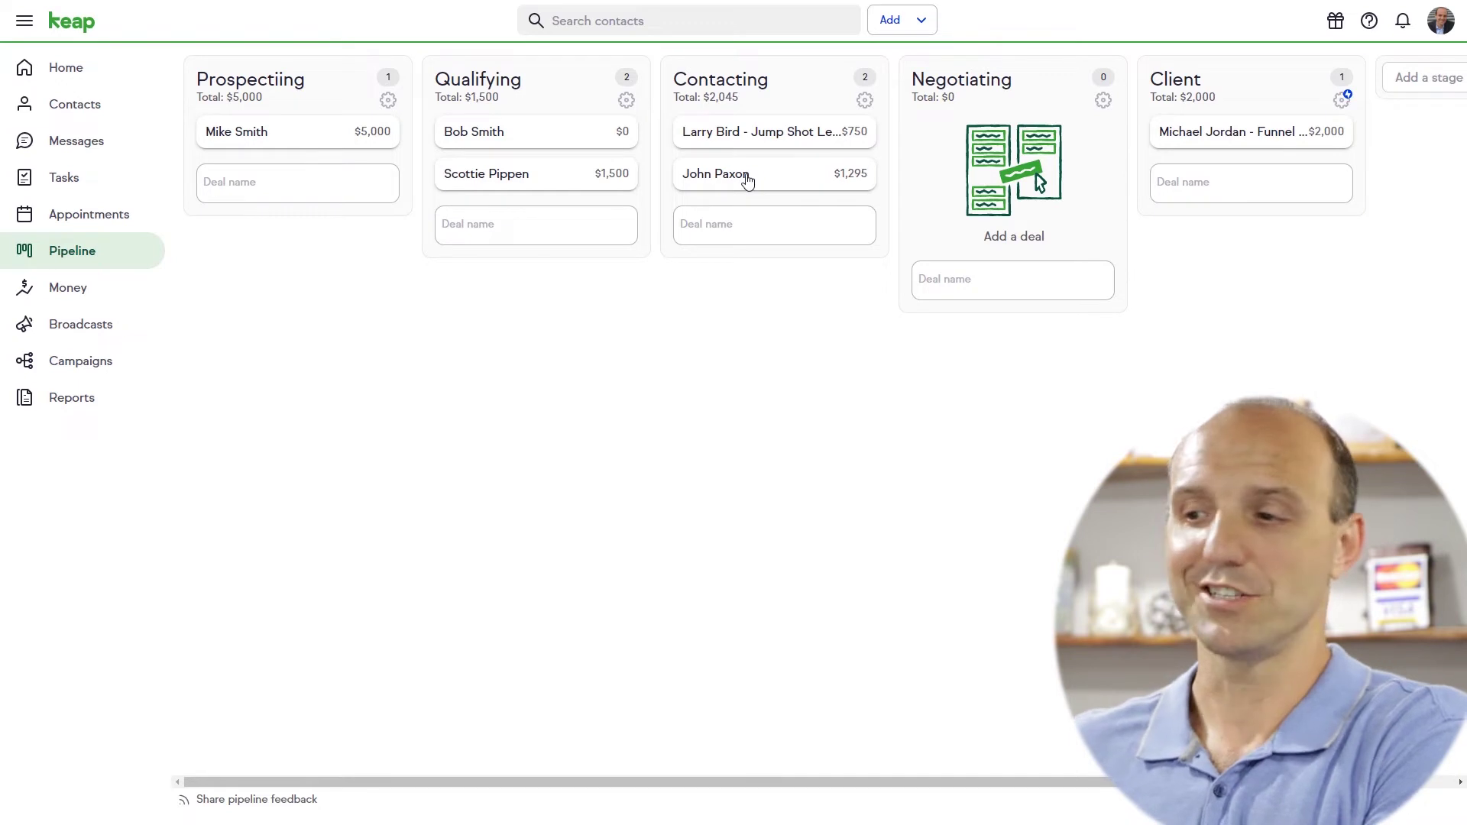
left_click_drag(746, 180, 969, 137)
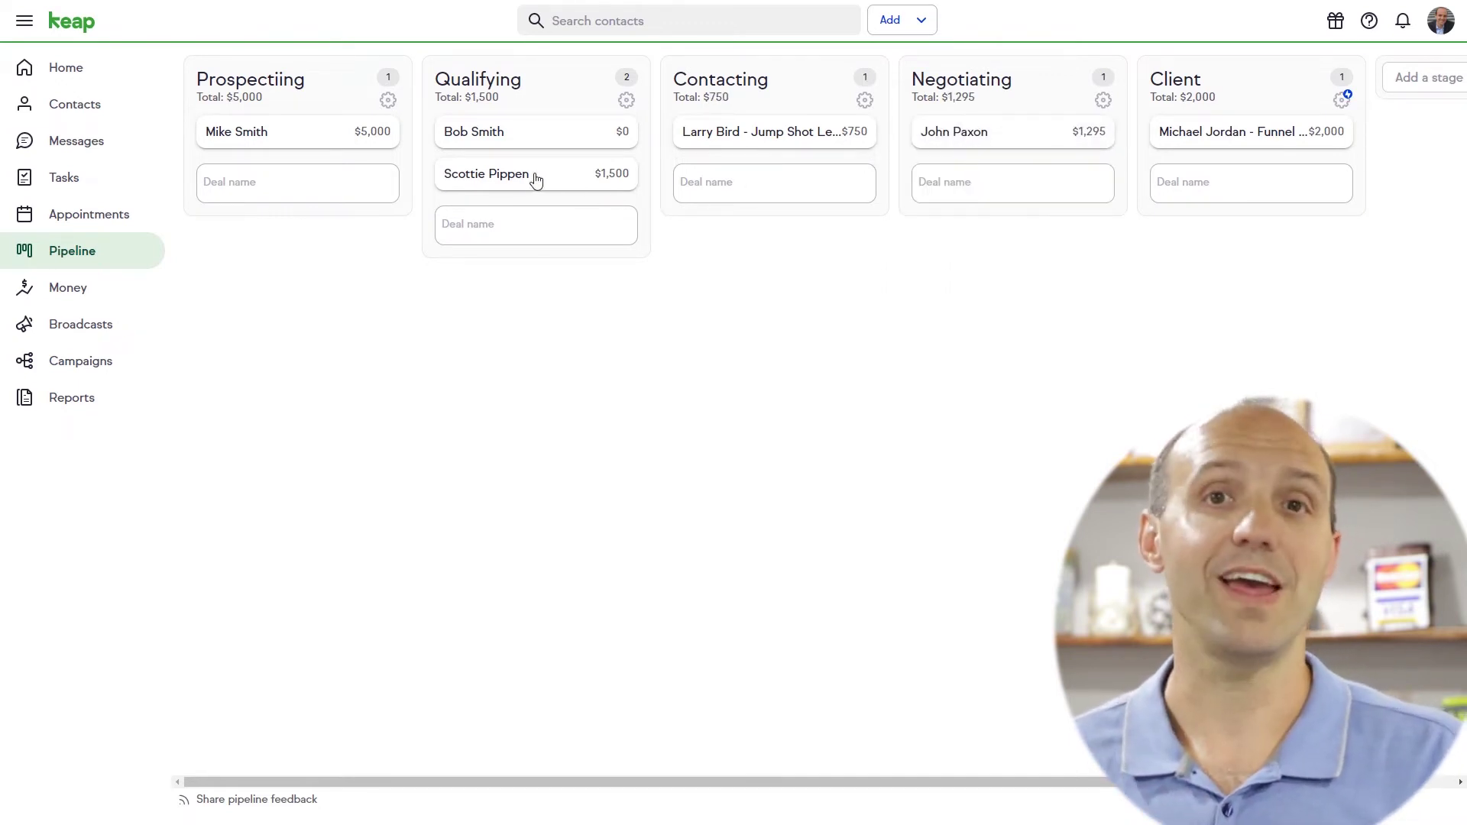
left_click_drag(528, 178, 776, 151)
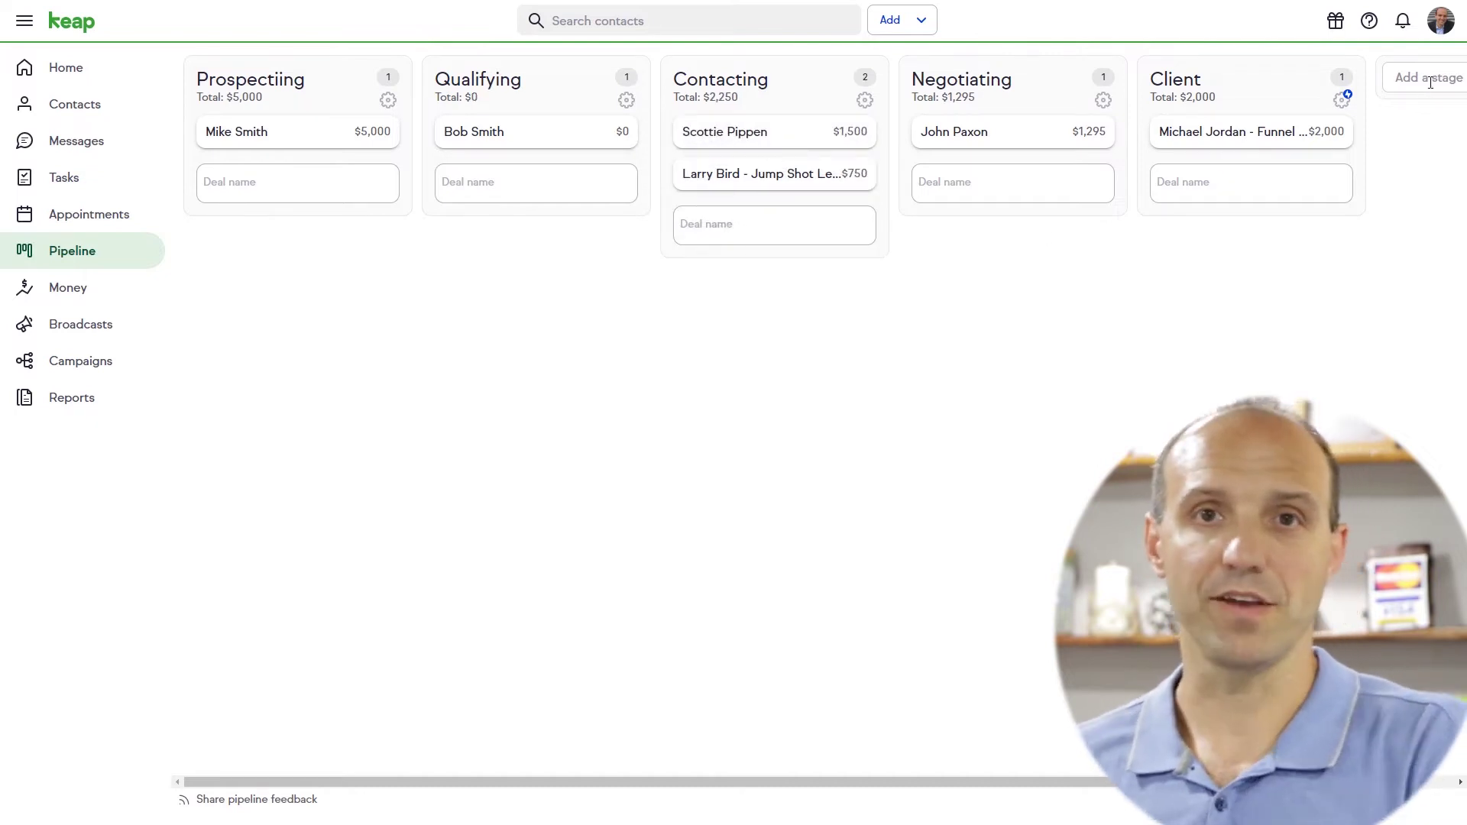
scroll(1293, 116, "right", 4)
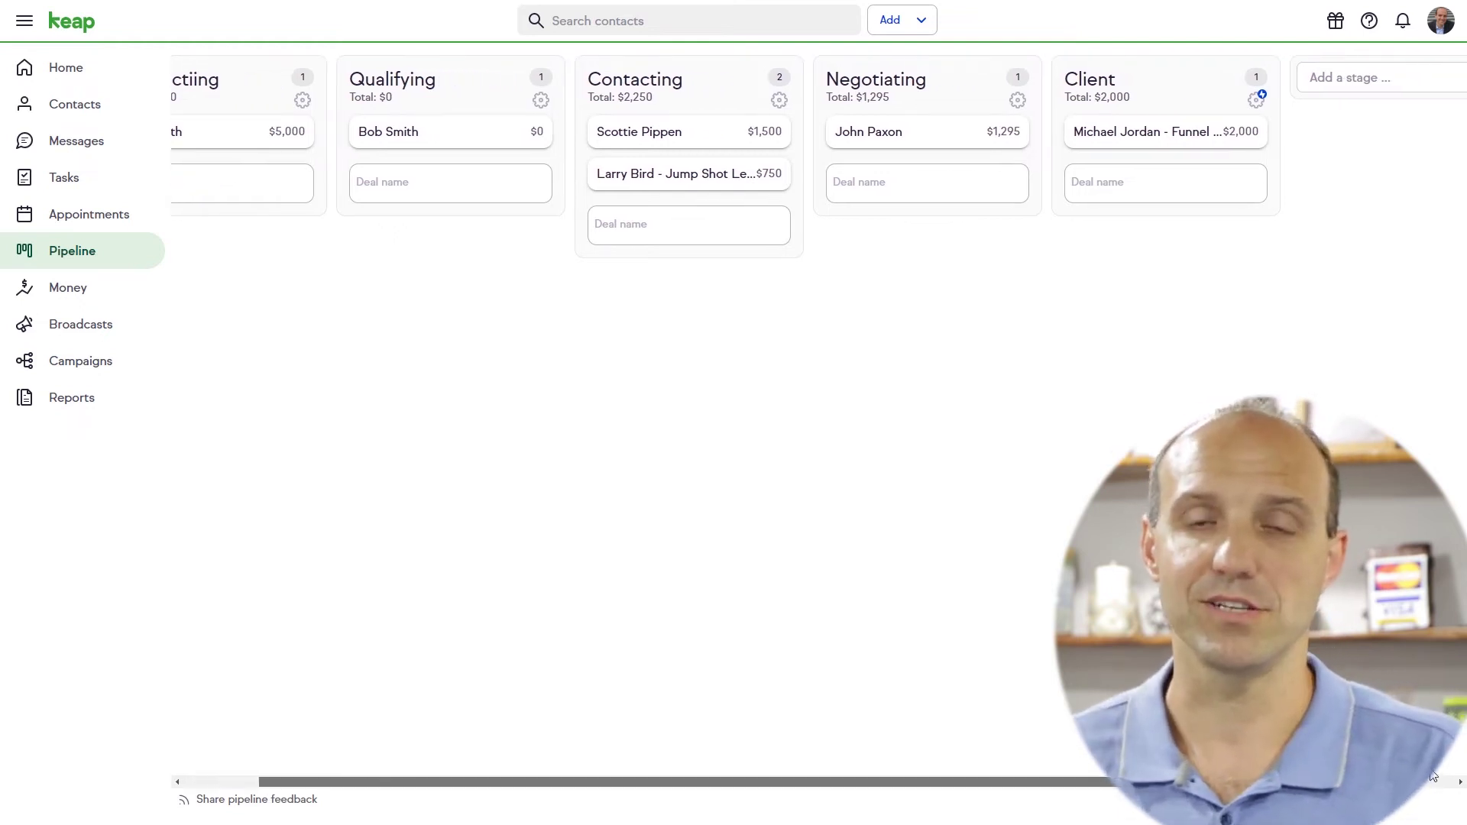
Create the 'New Stage Here' pipeline stage and drag the $2,000 Client deal into it
left_click(1297, 79)
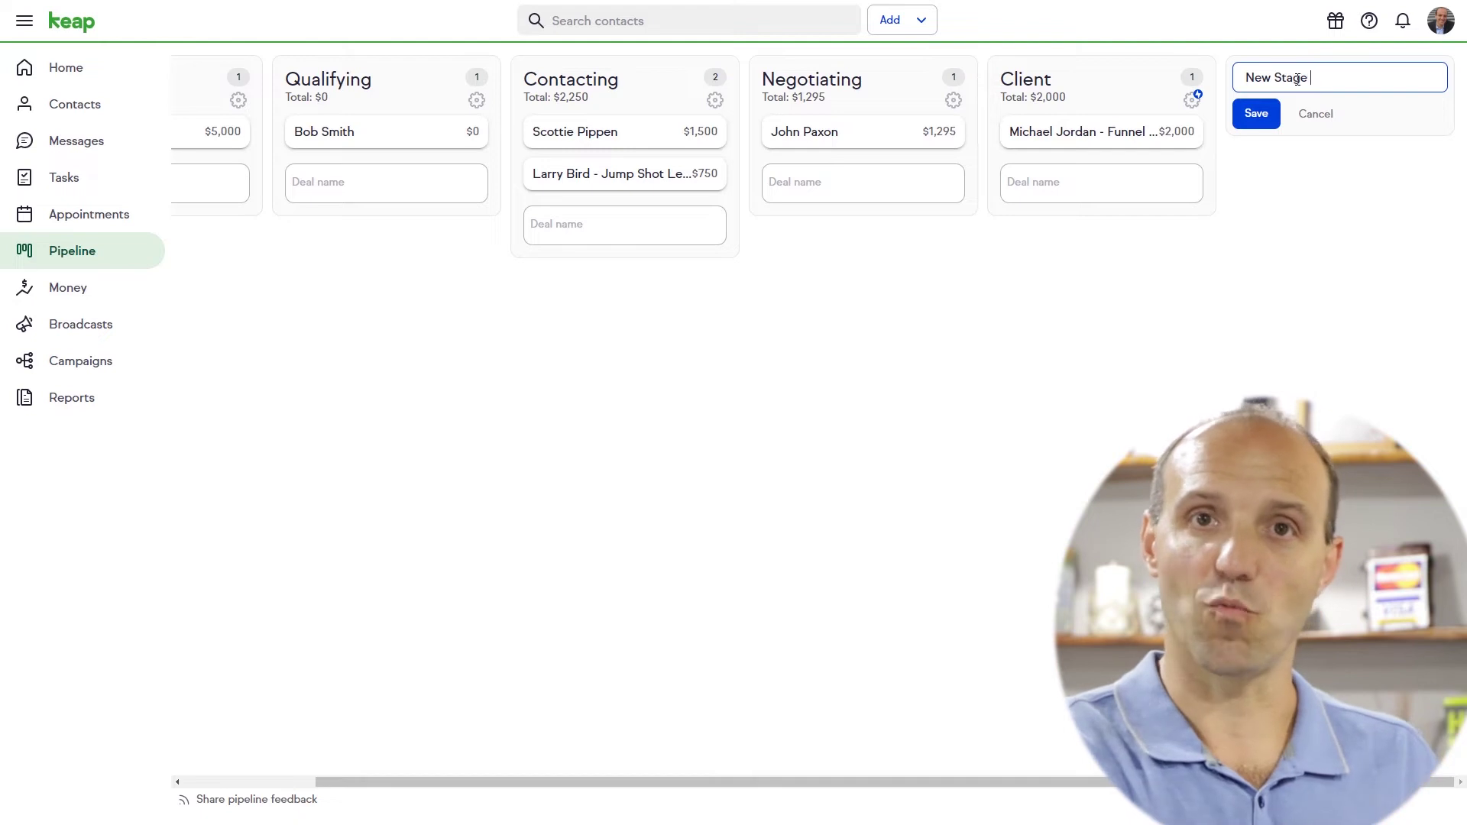
left_click(1256, 114)
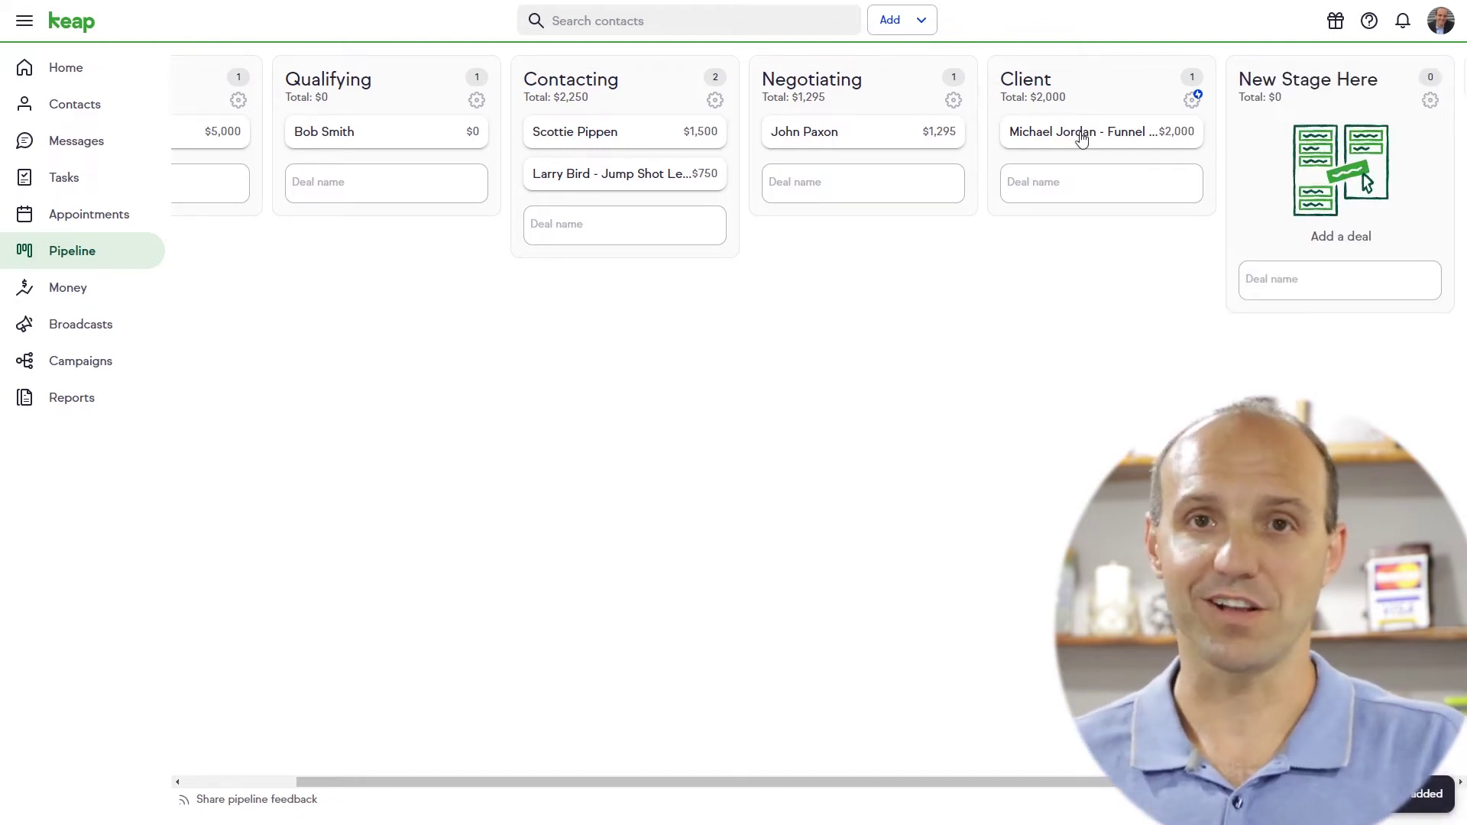
left_click_drag(1160, 133, 1324, 143)
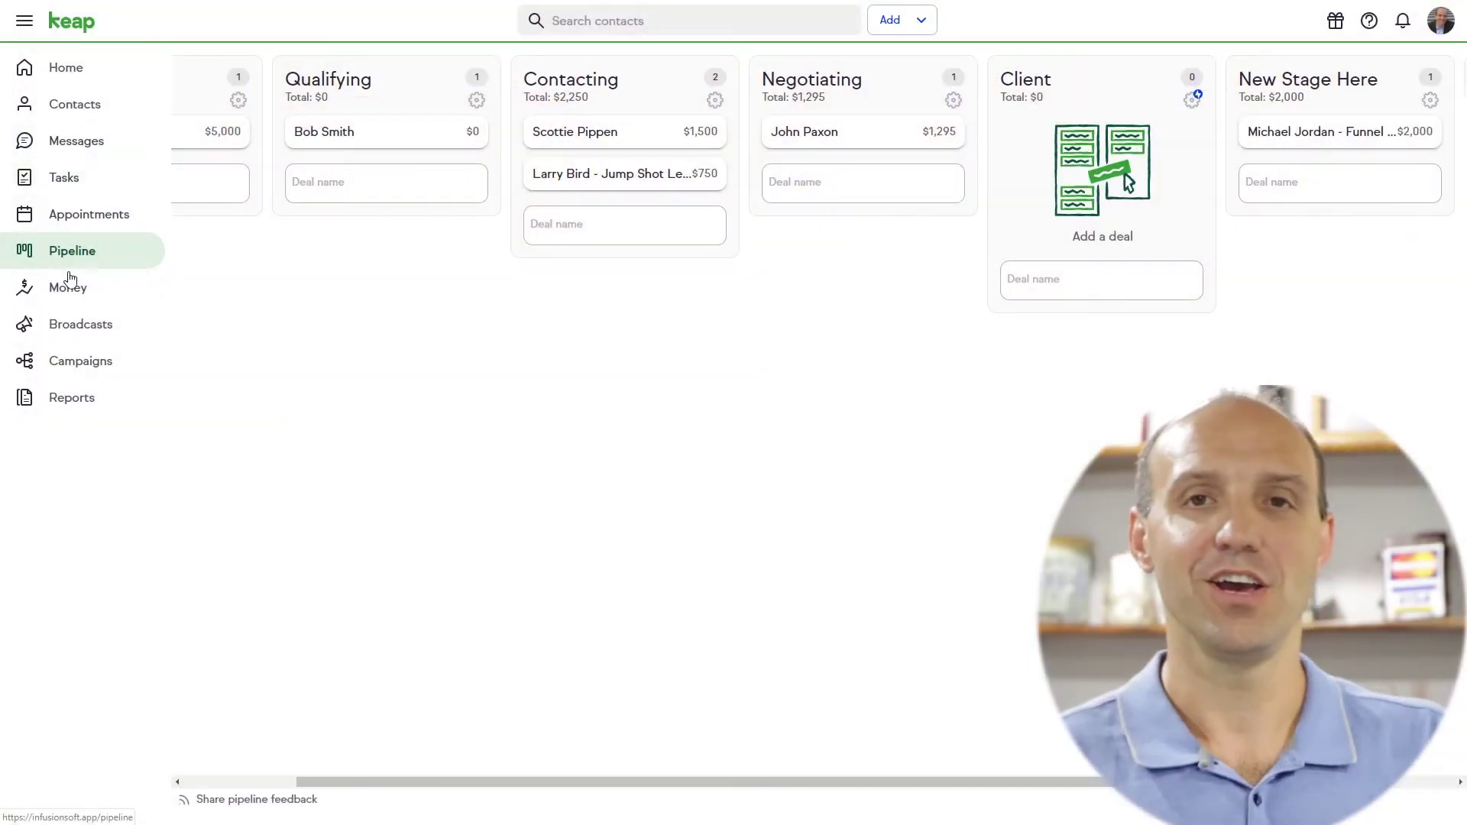
left_click(70, 331)
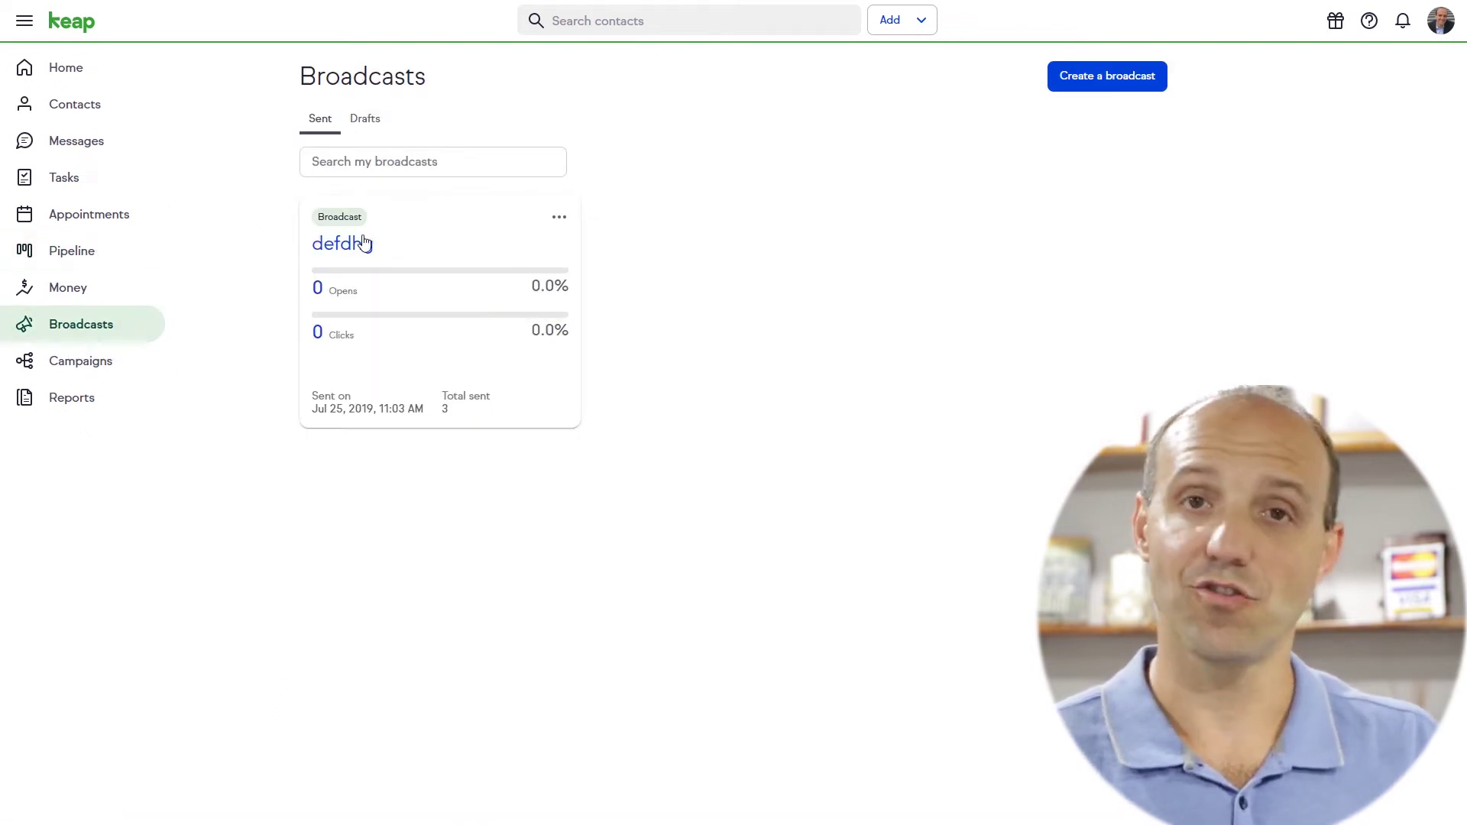
Start a broadcast from the account owner with subject 'New Message' and preview 'preview here'
left_click(1123, 82)
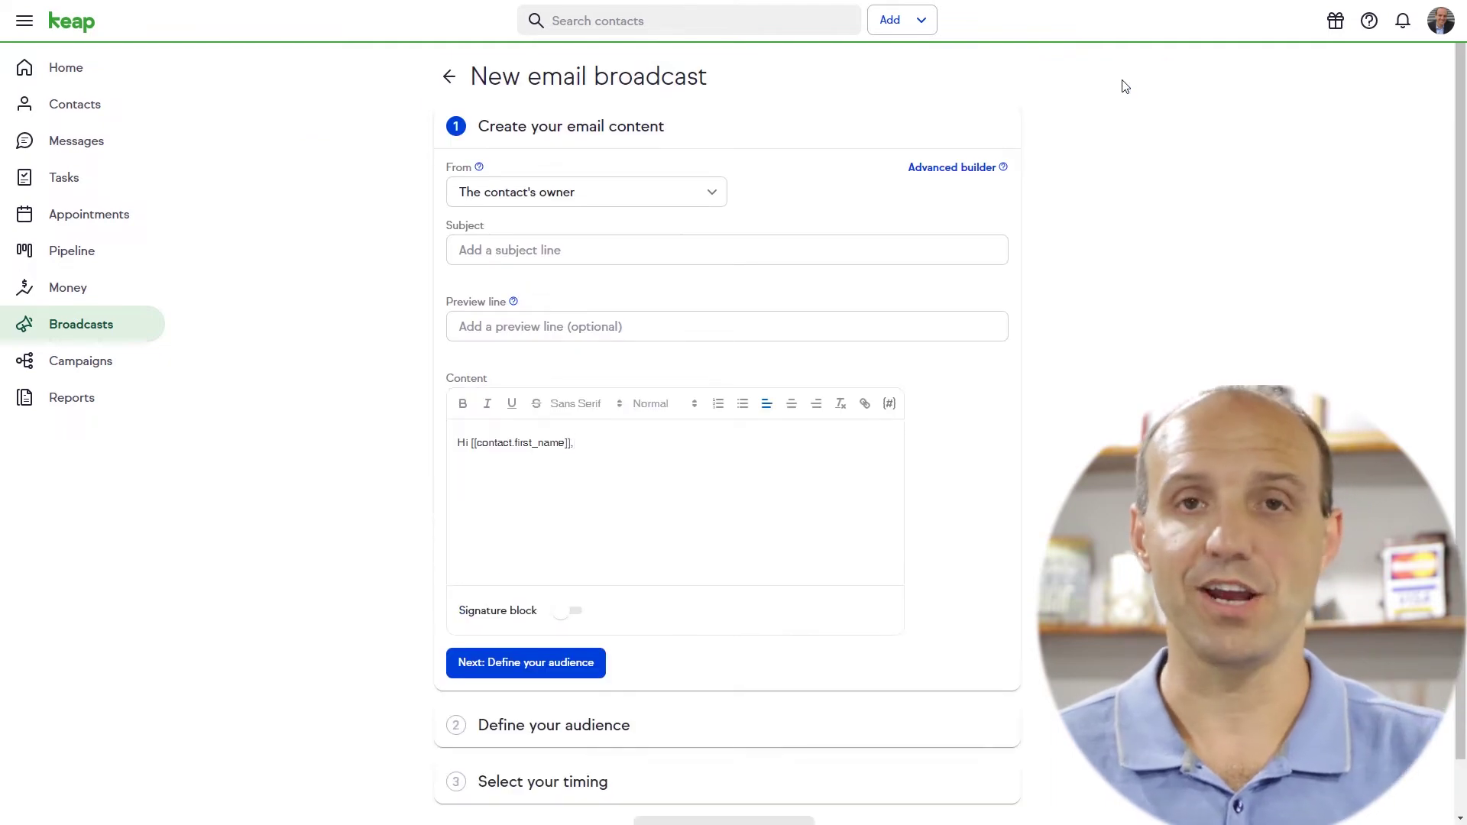
left_click(700, 194)
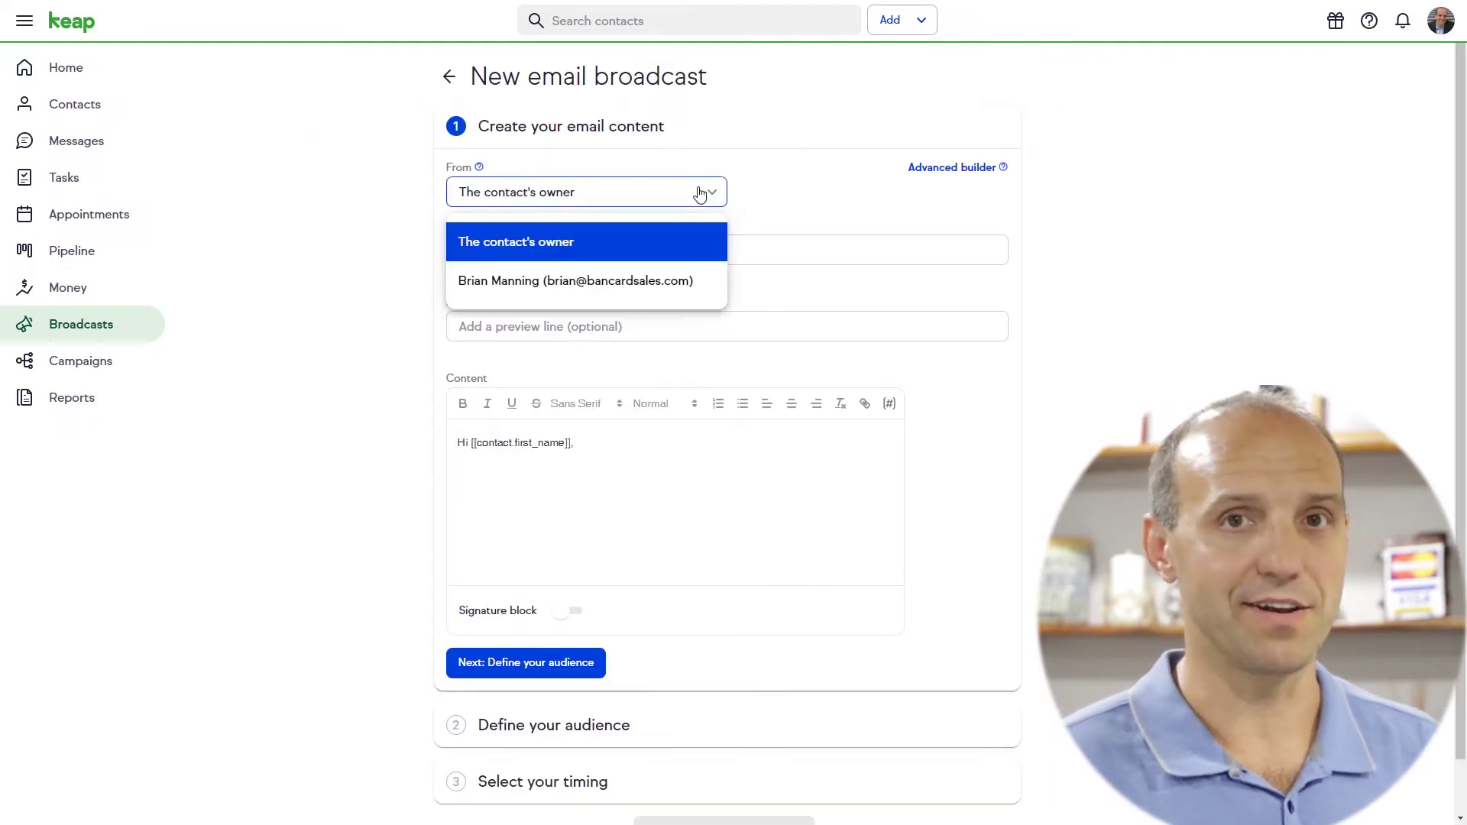
left_click(601, 285)
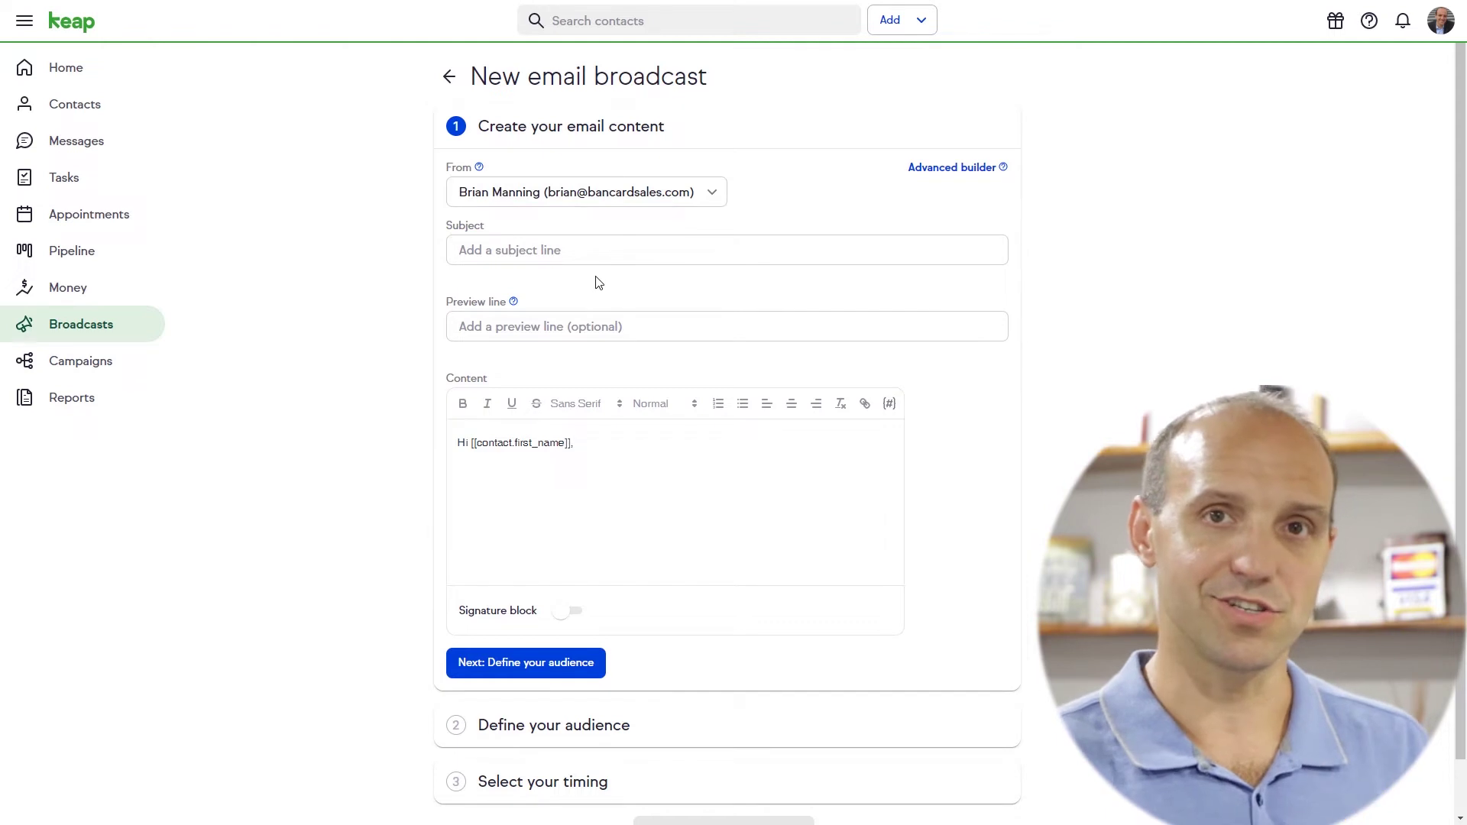
left_click(553, 251)
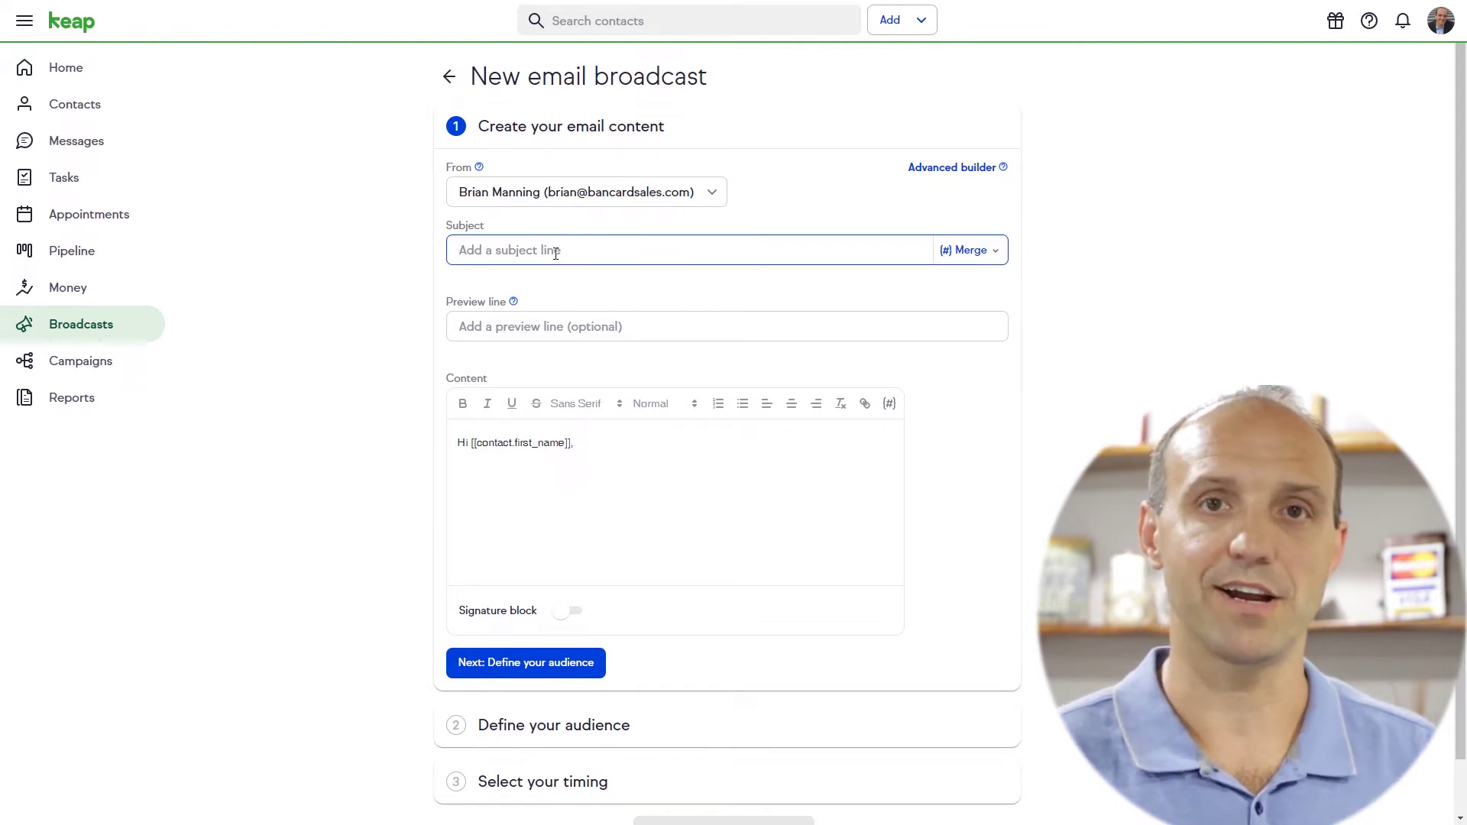
type("New M")
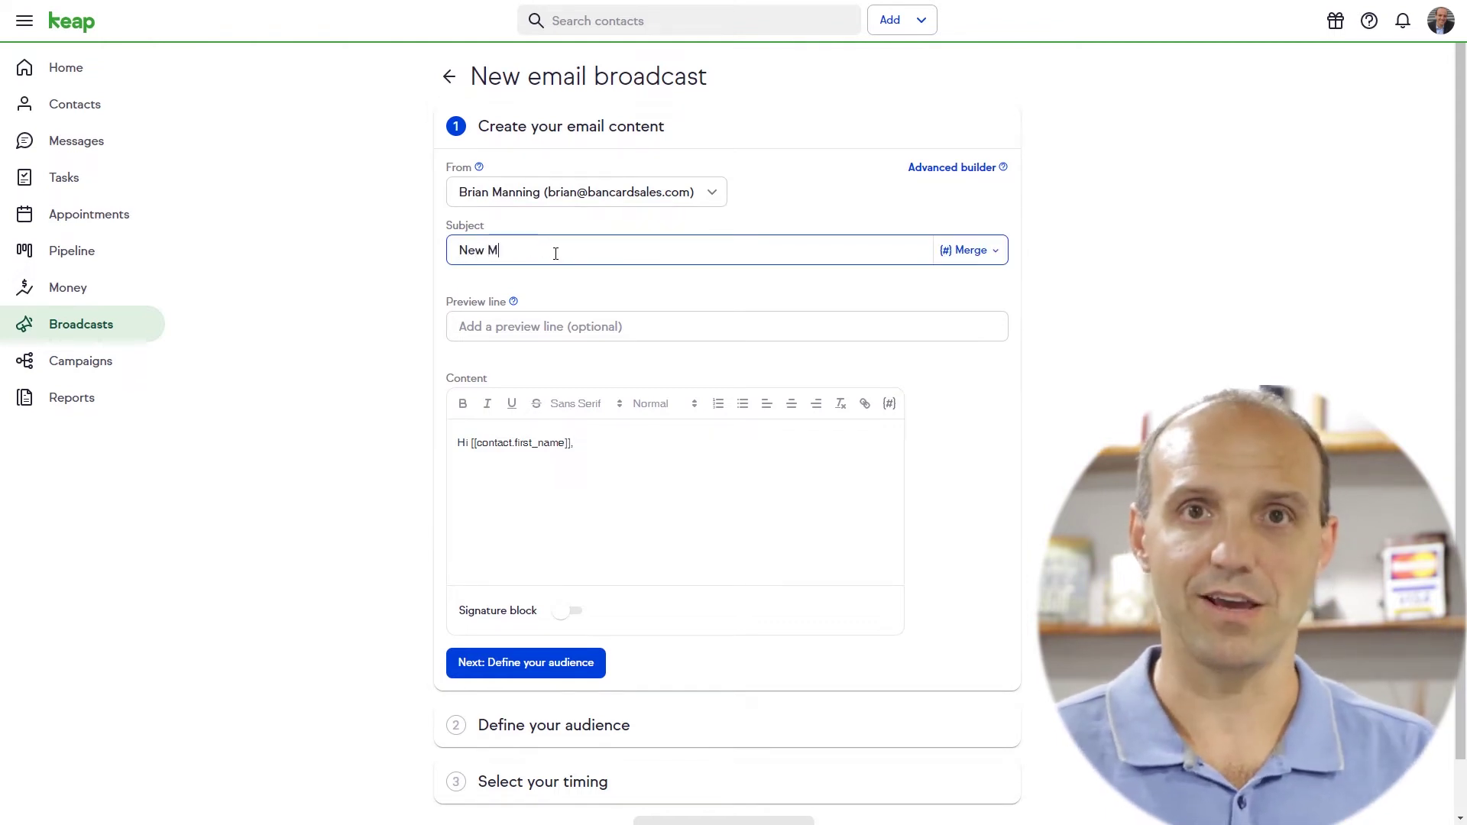
type("essage")
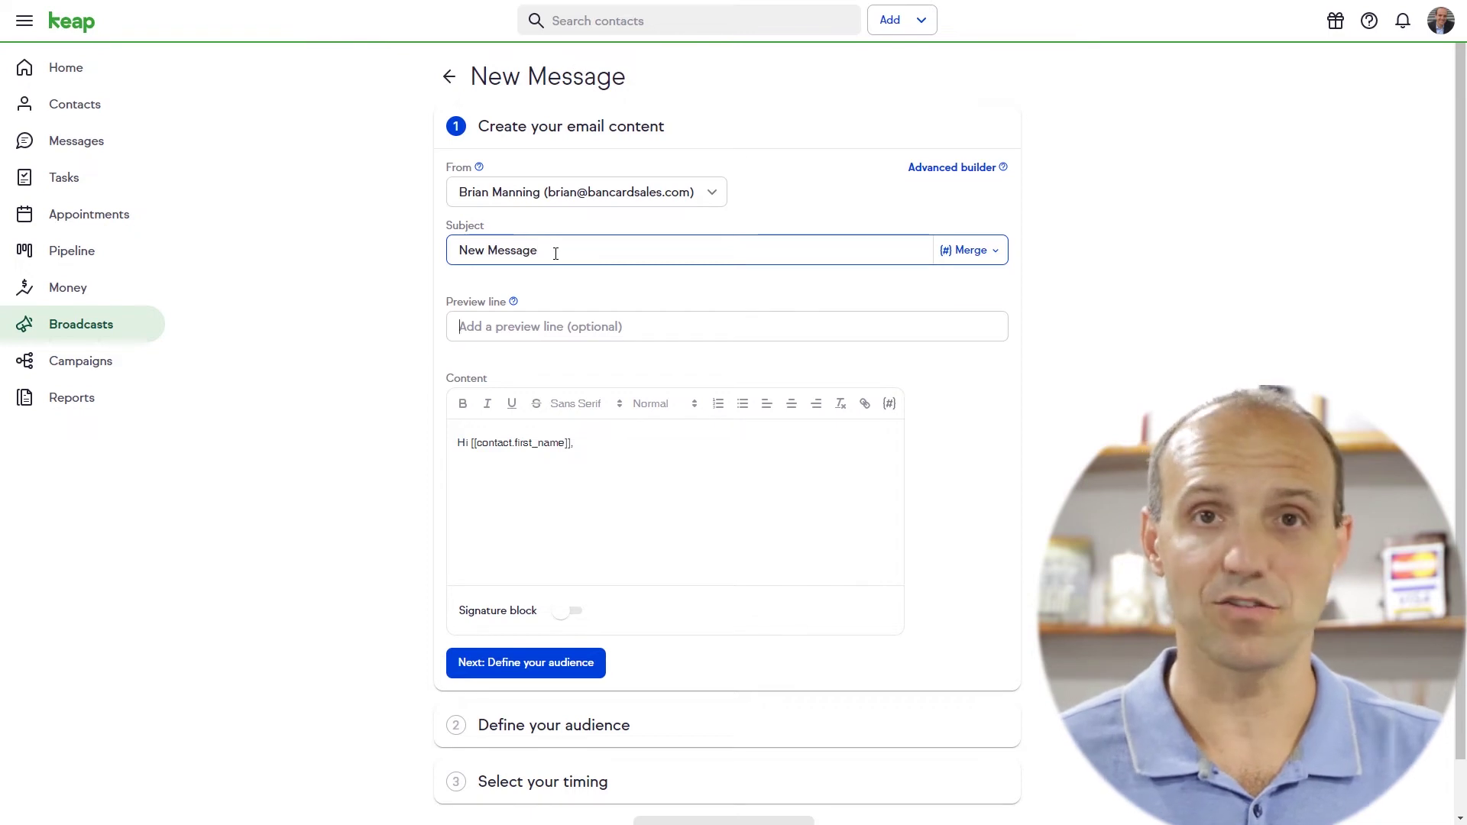
key("Tab")
type("prev")
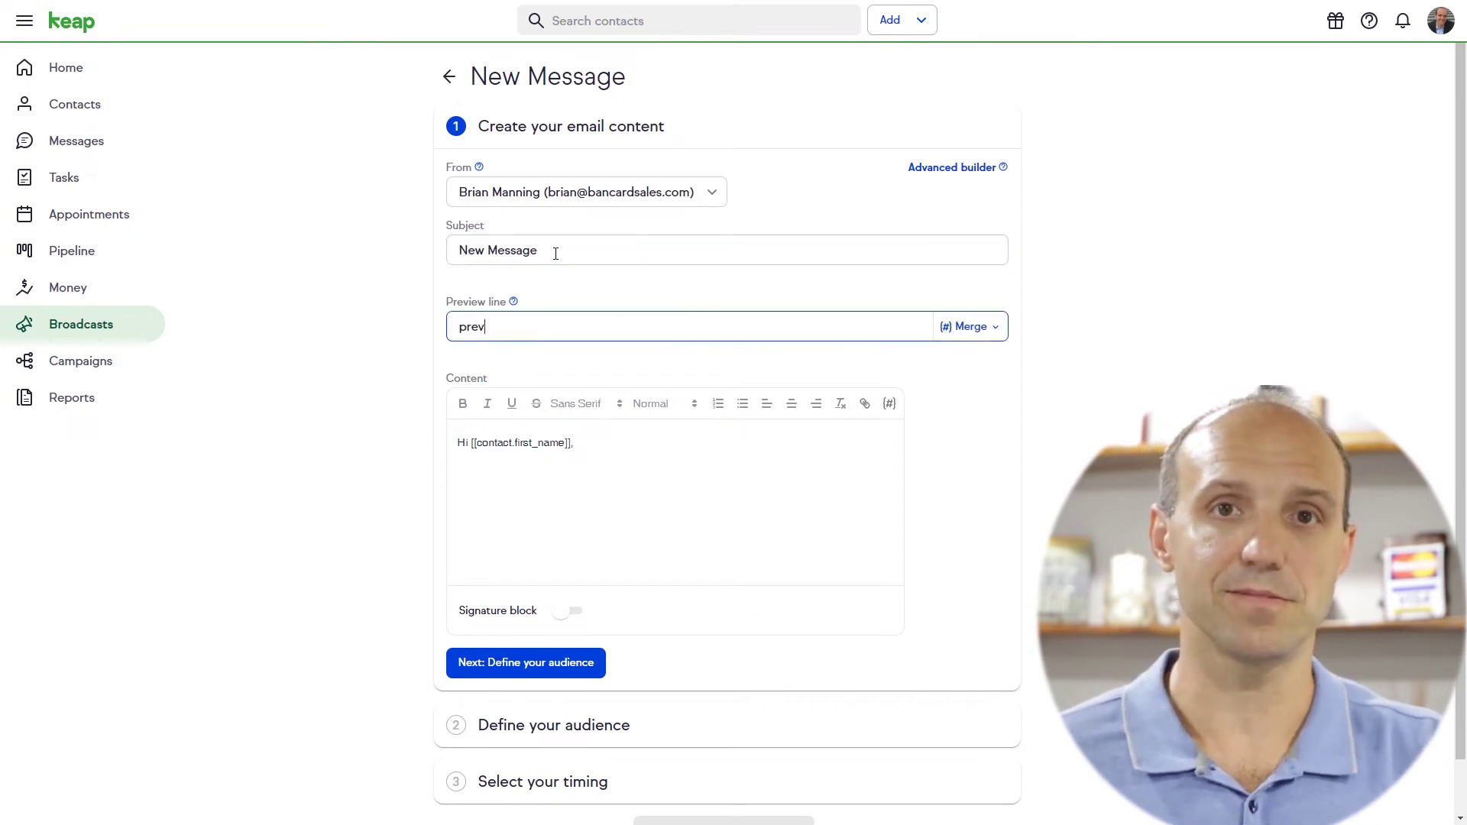
type("iew here")
Fix the greeting indent in the body, enable the signature block, and save the draft
key("Tab")
key("Tab")
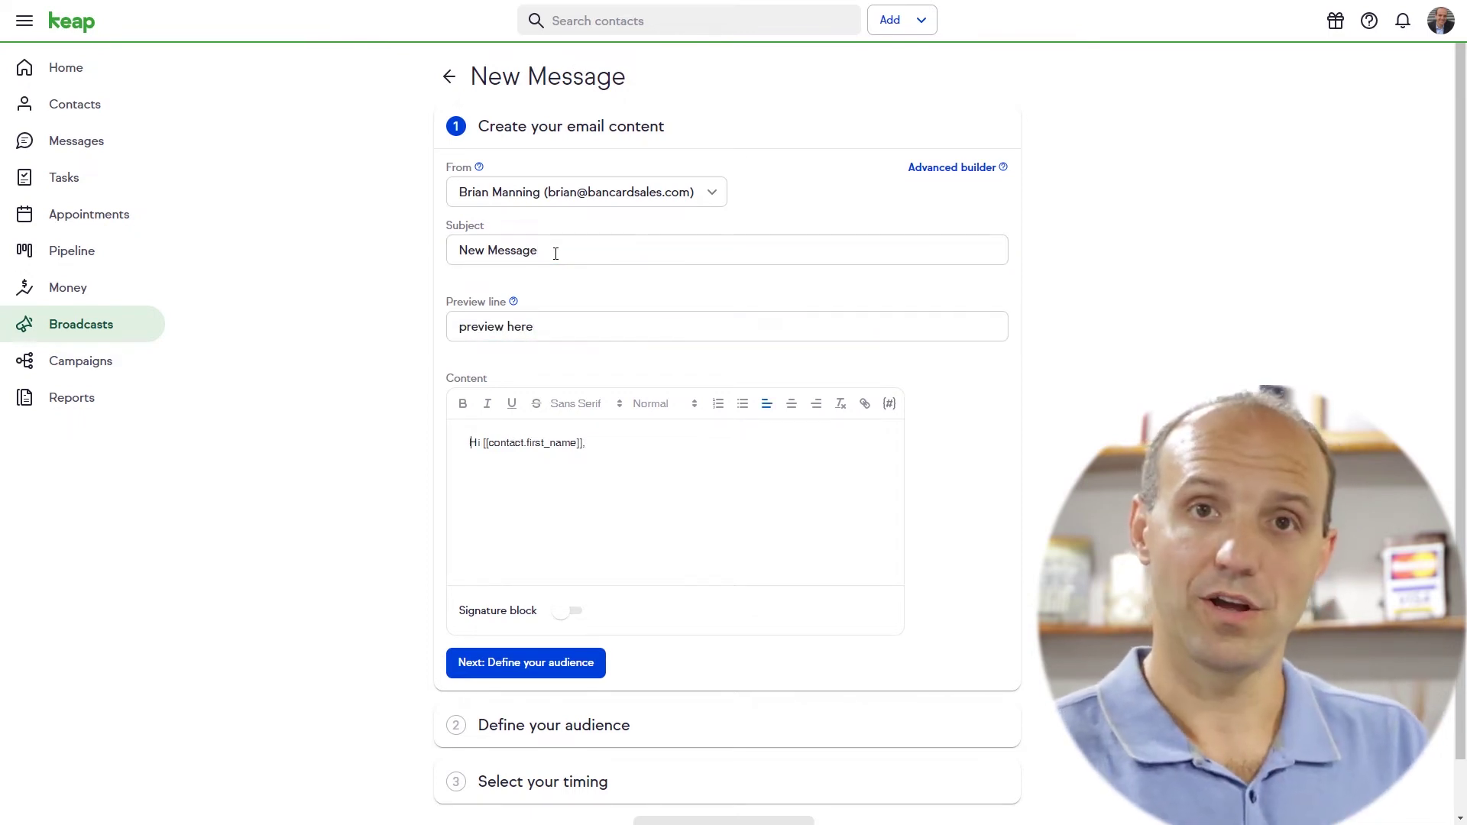
key("BackSpace")
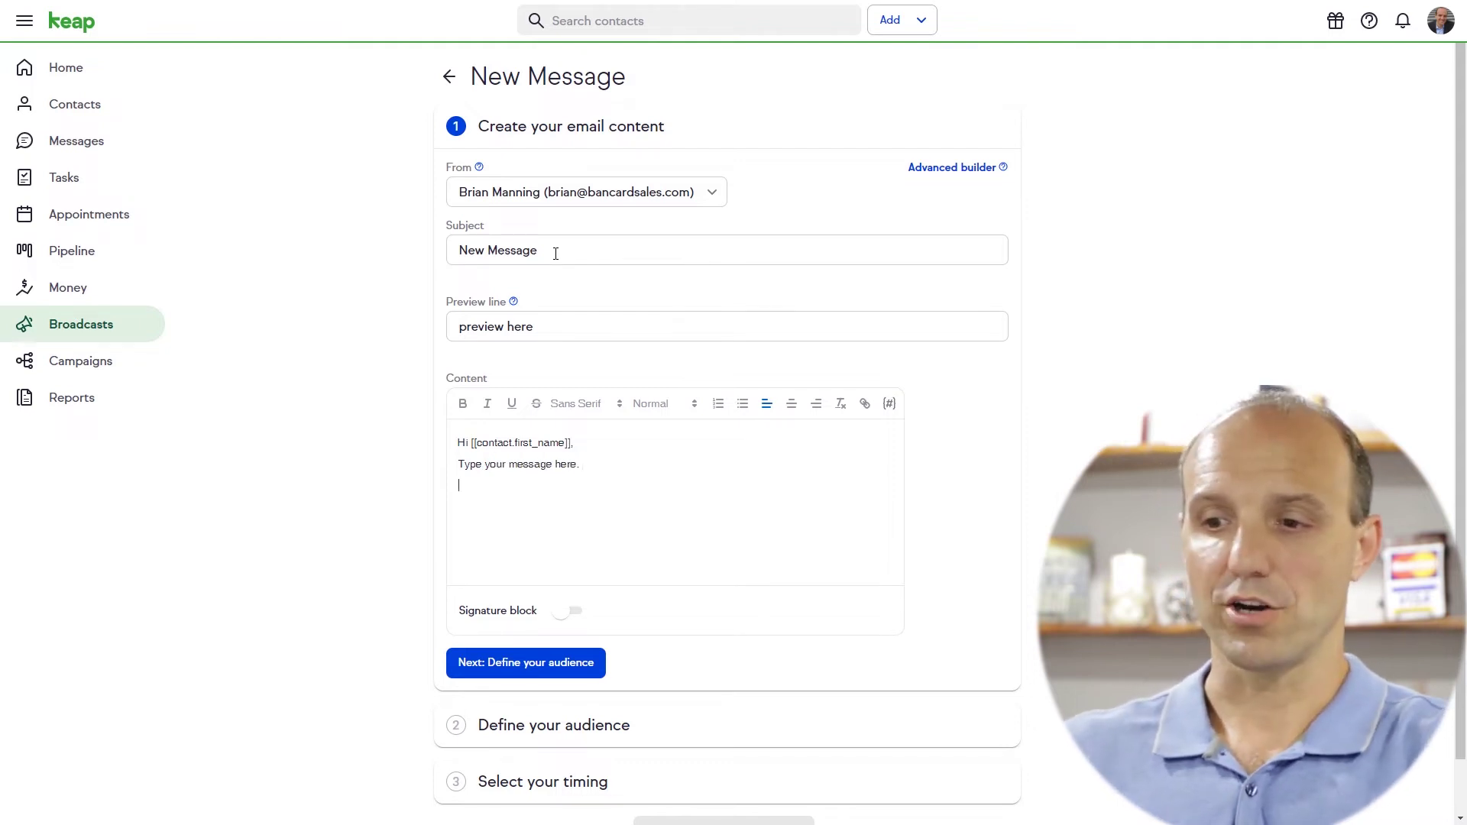
left_click(564, 613)
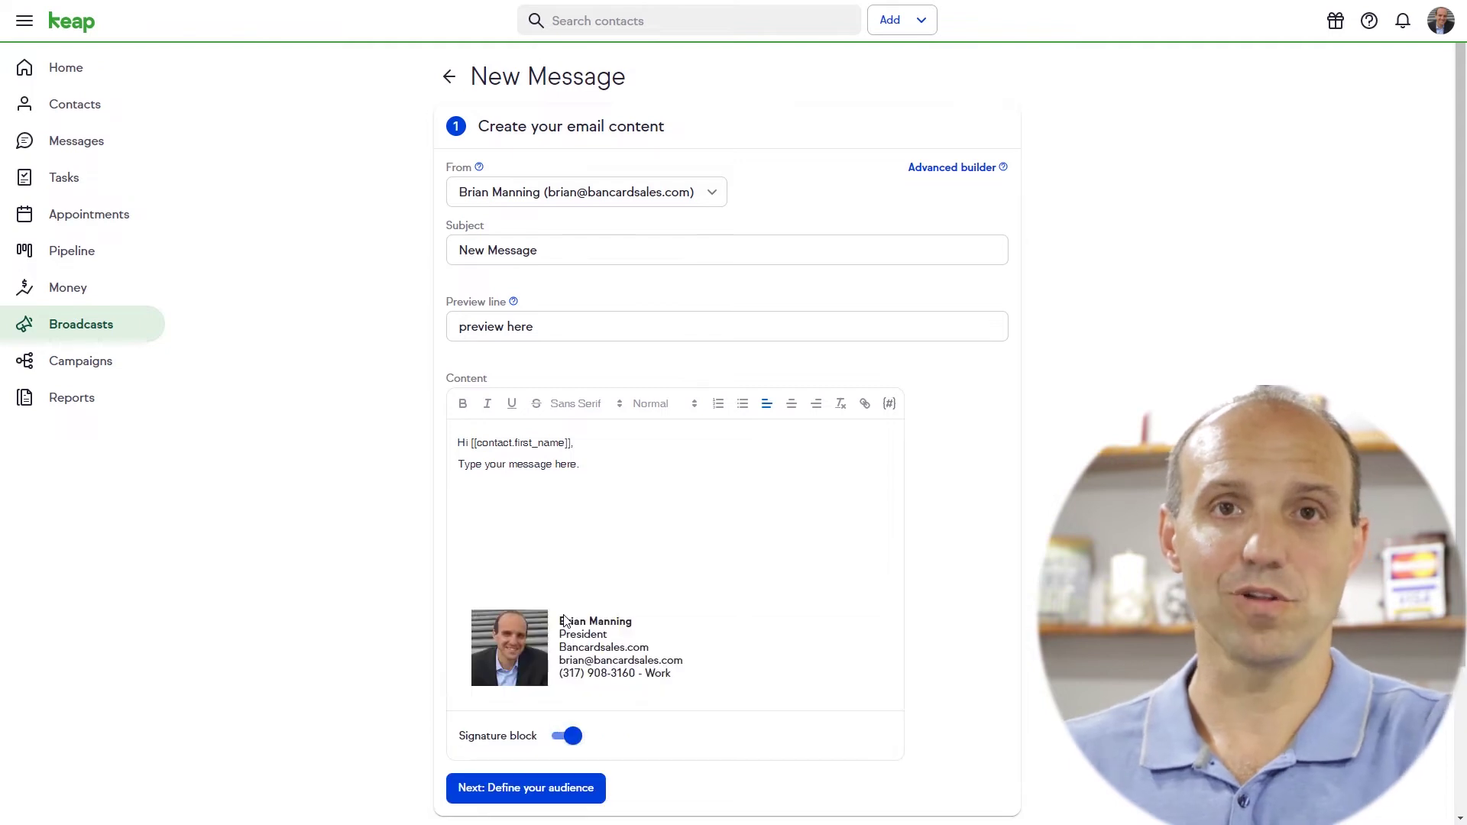
scroll(647, 596, "down", 3)
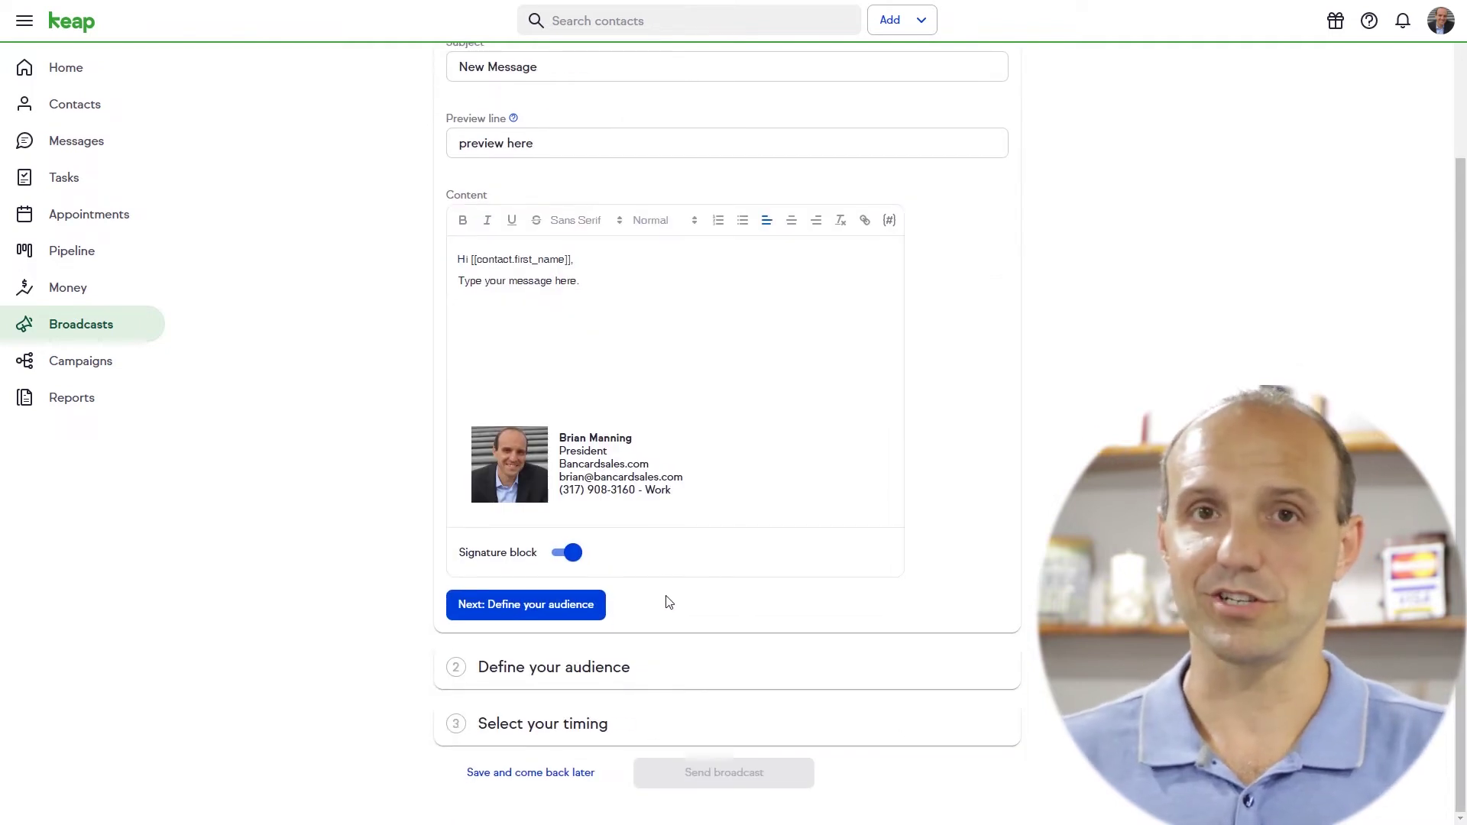
scroll(668, 603, "up", 3)
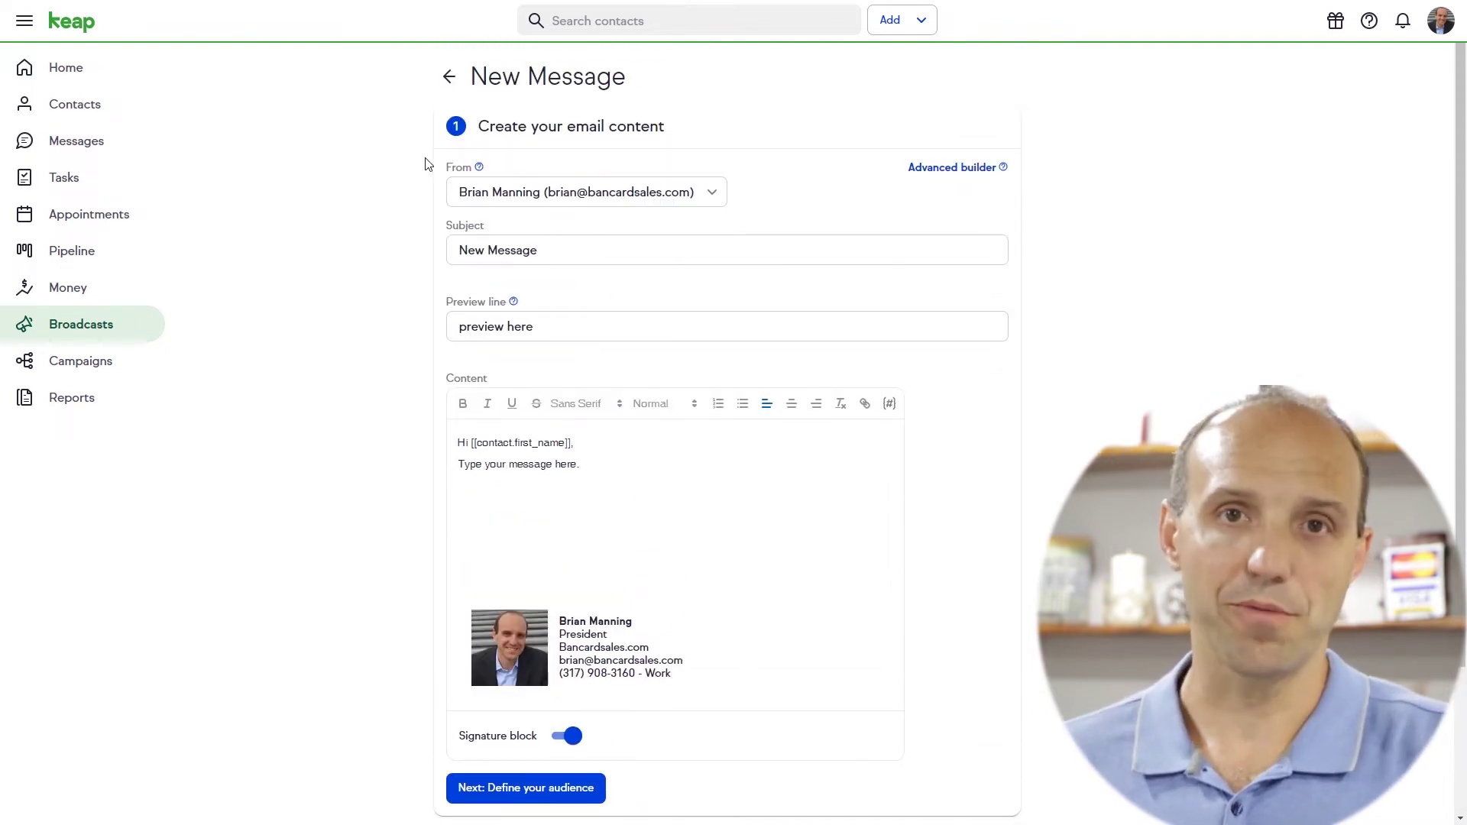
left_click(451, 74)
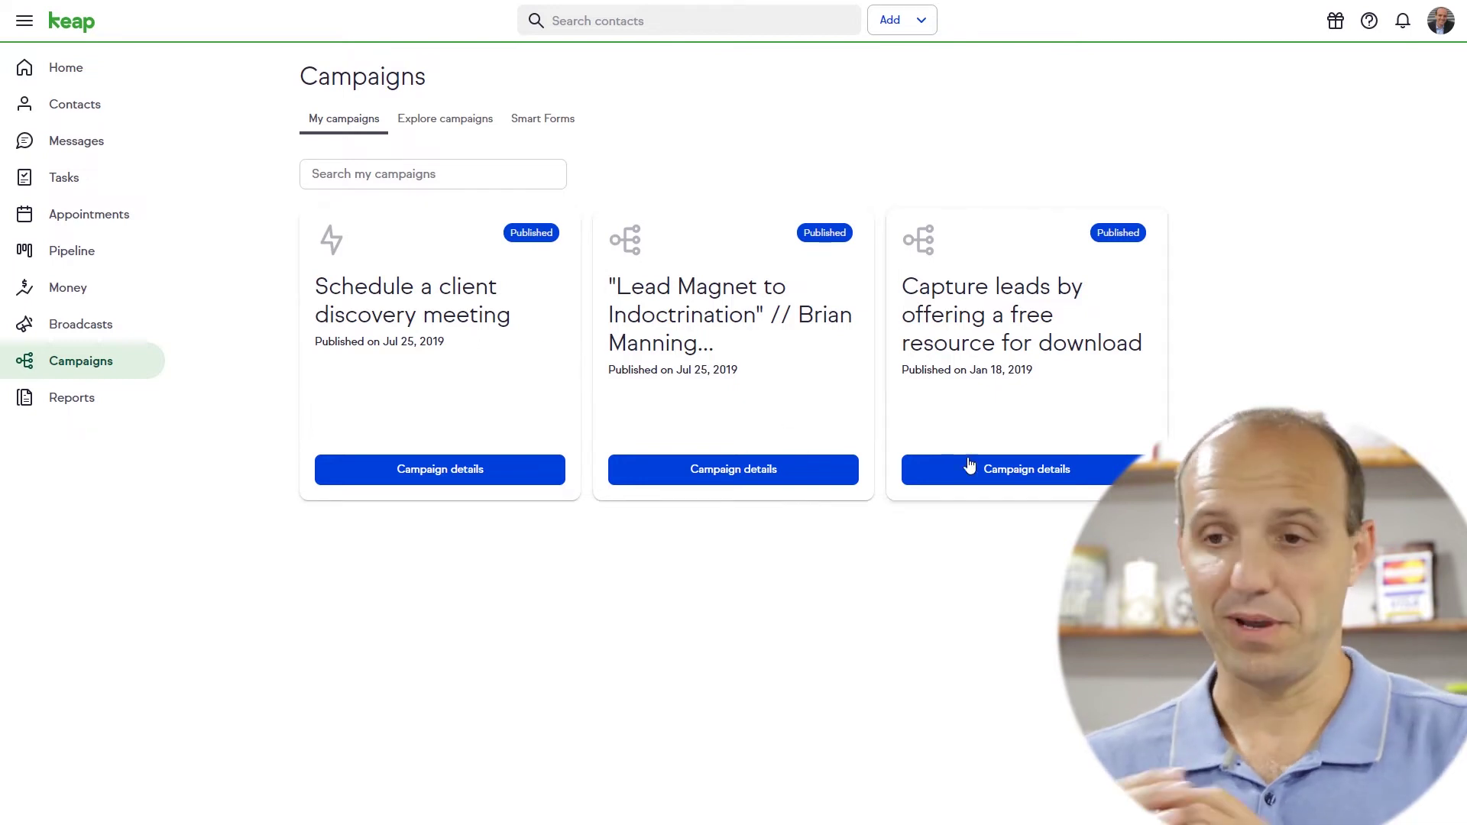
View the free-resource lead-capture campaign's details and open it in the campaign builder
left_click(1018, 470)
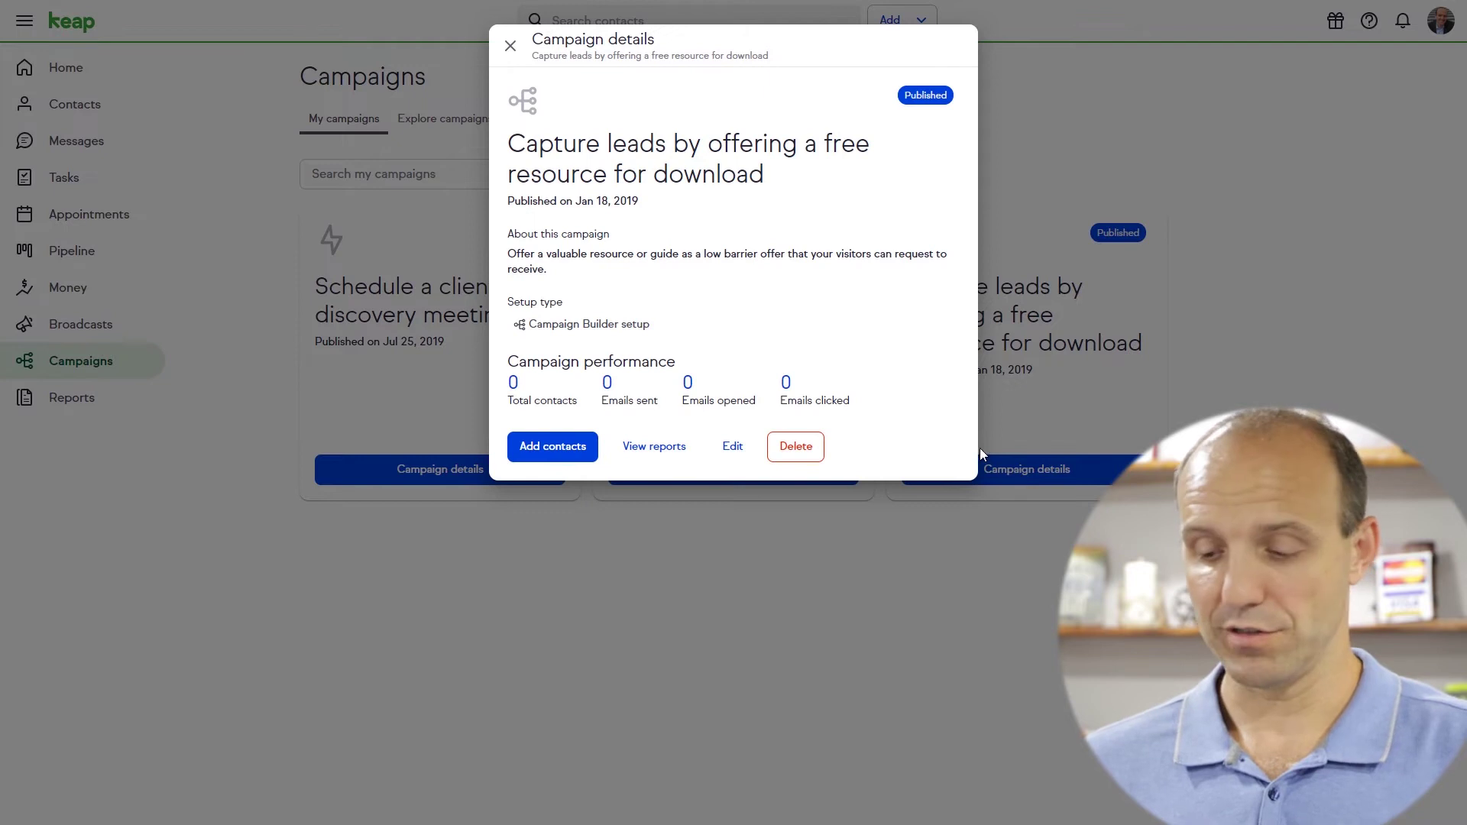
left_click(731, 448)
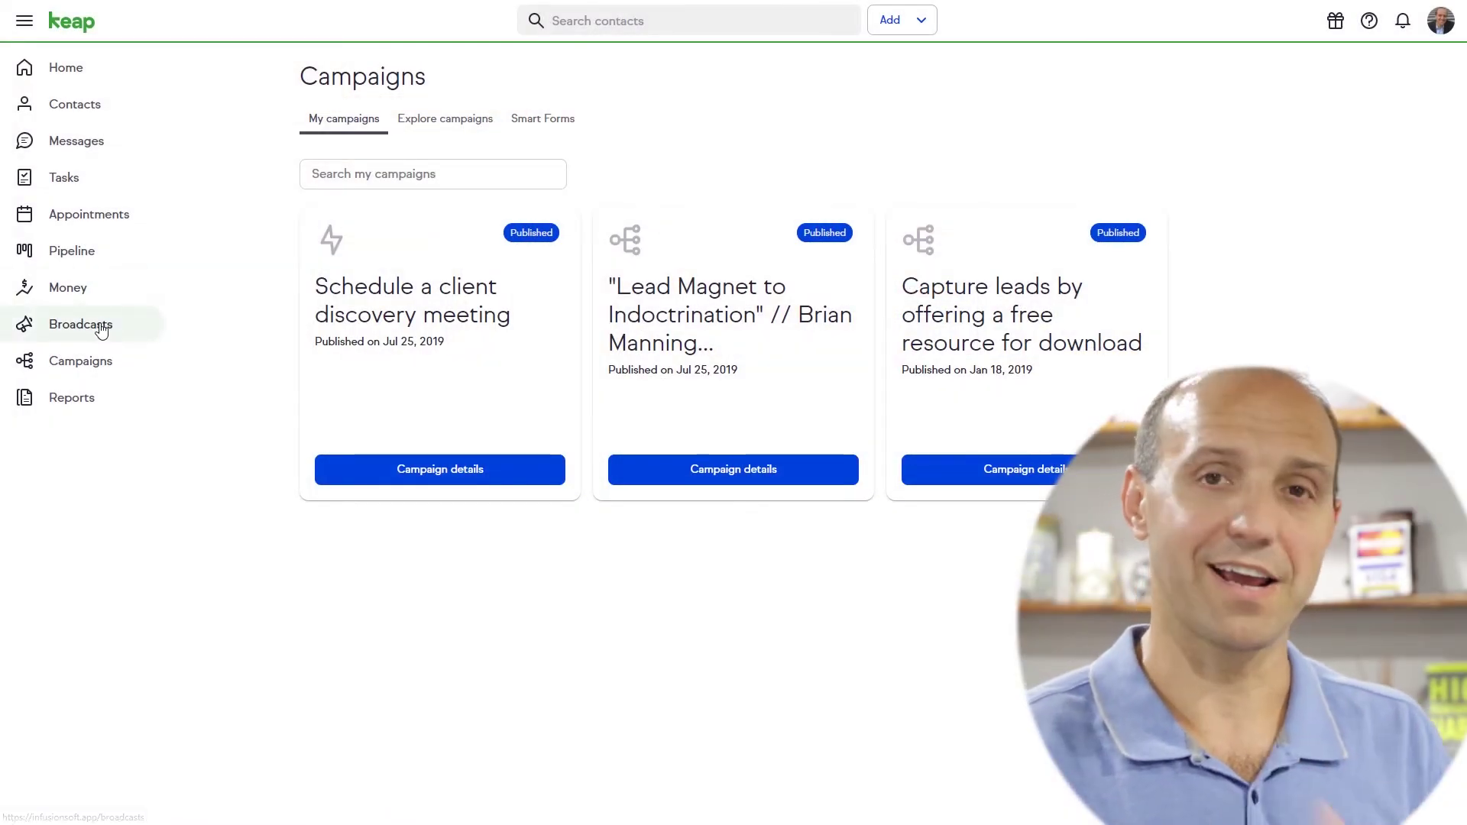
Apply the Customer Tags -> New Customer tag to the third contact in the list
left_click(75, 106)
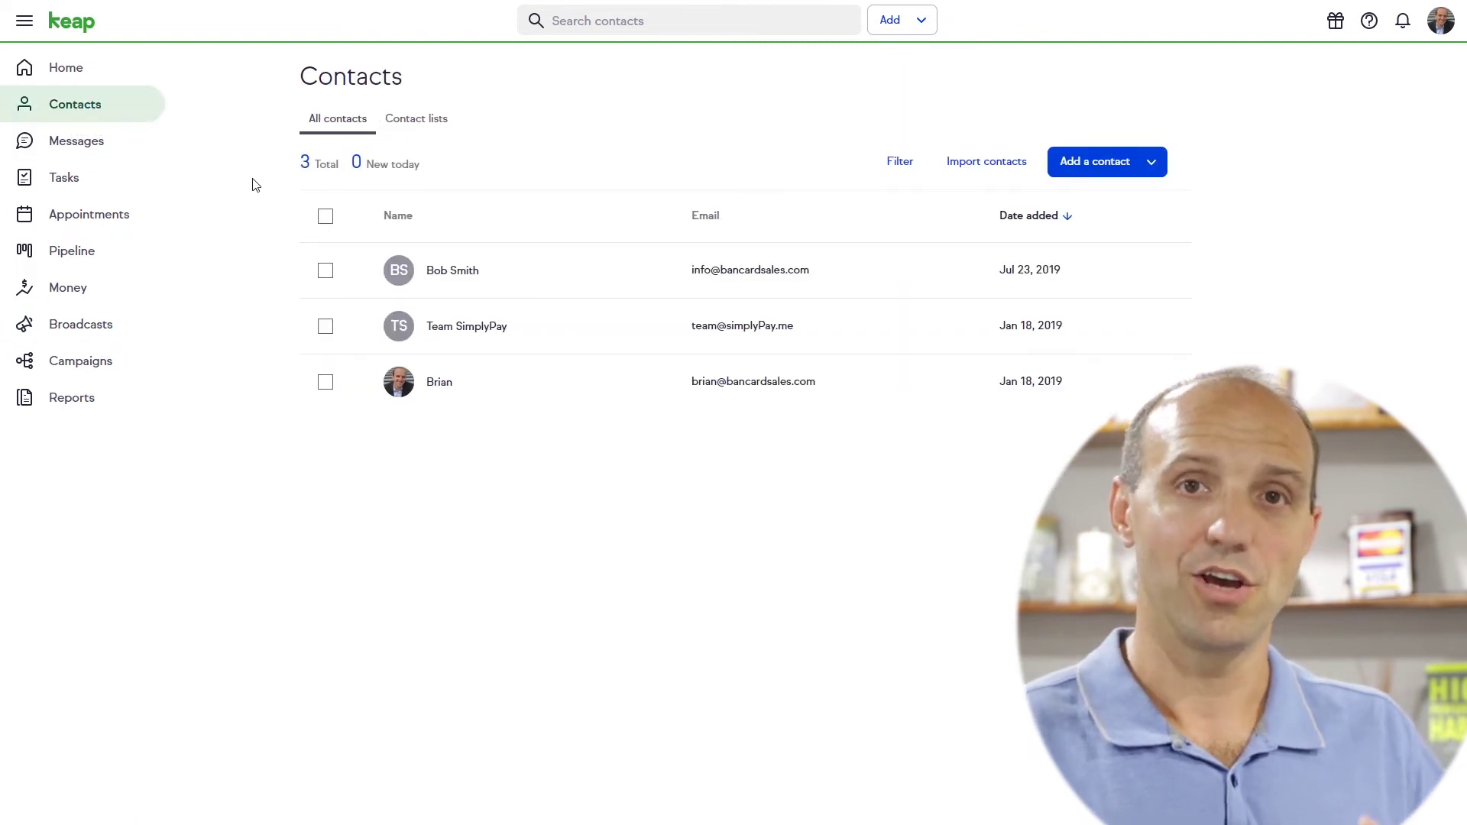
left_click(435, 384)
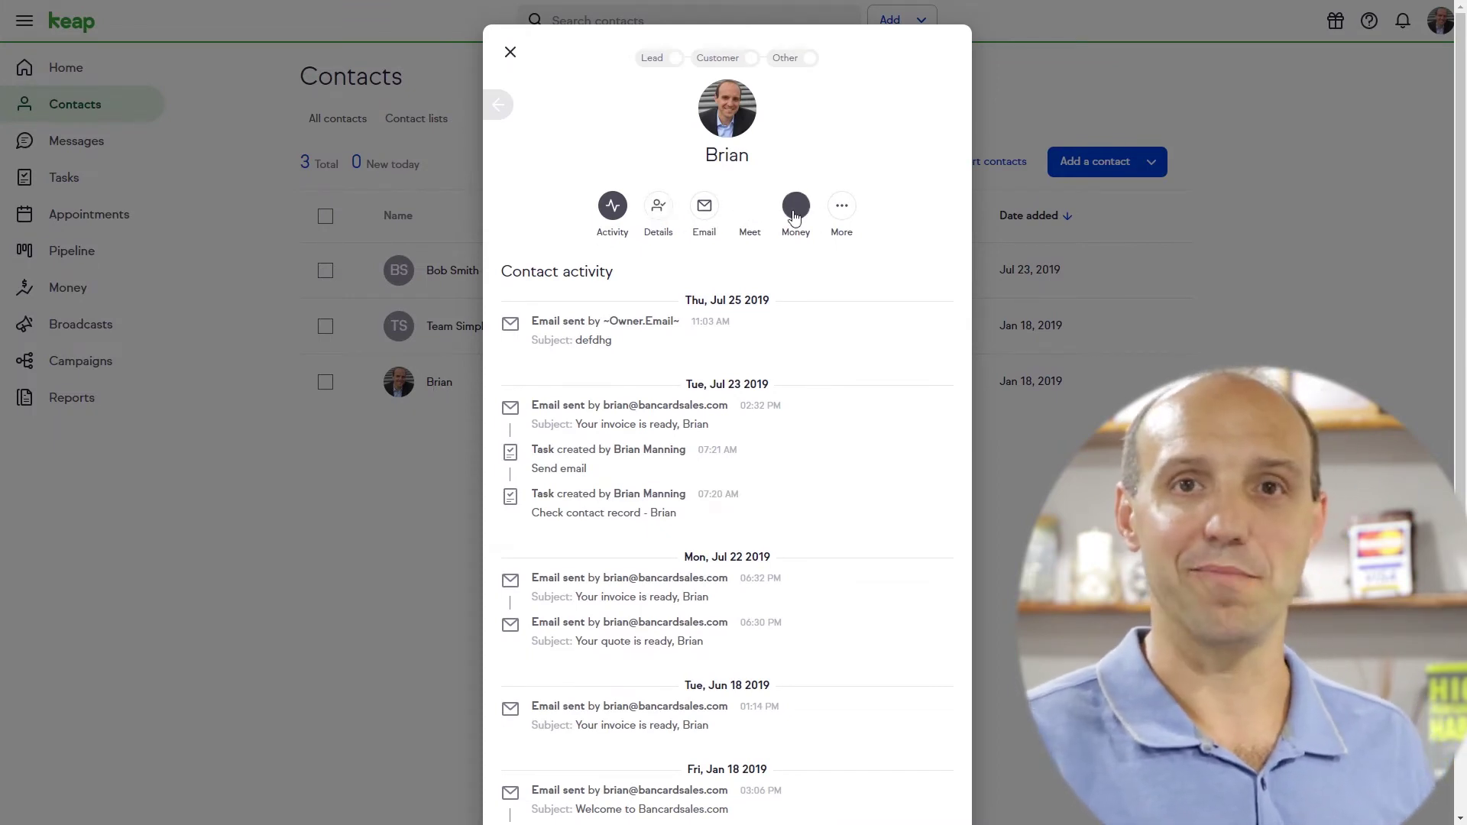
left_click(842, 214)
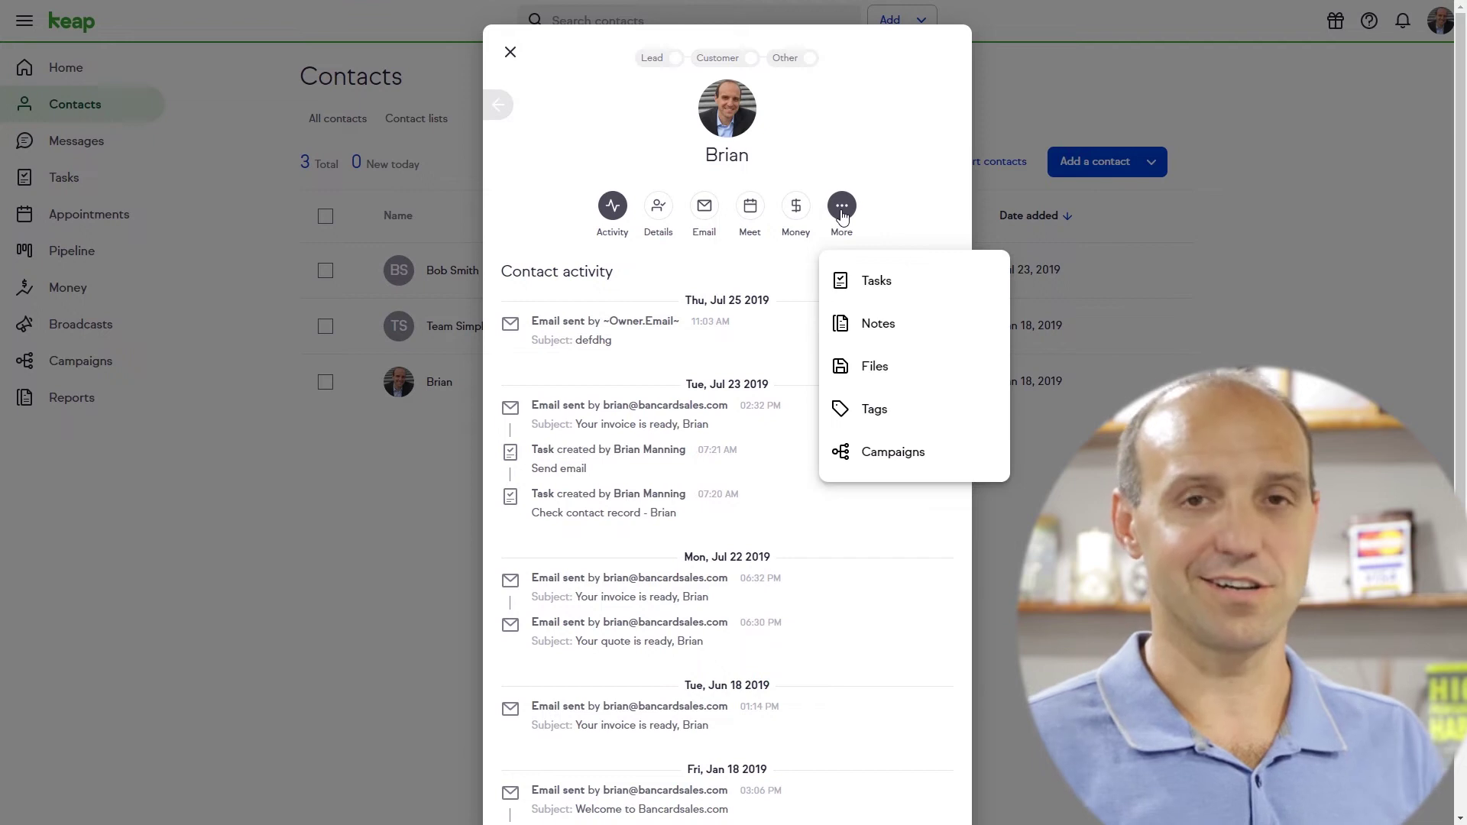
left_click(878, 416)
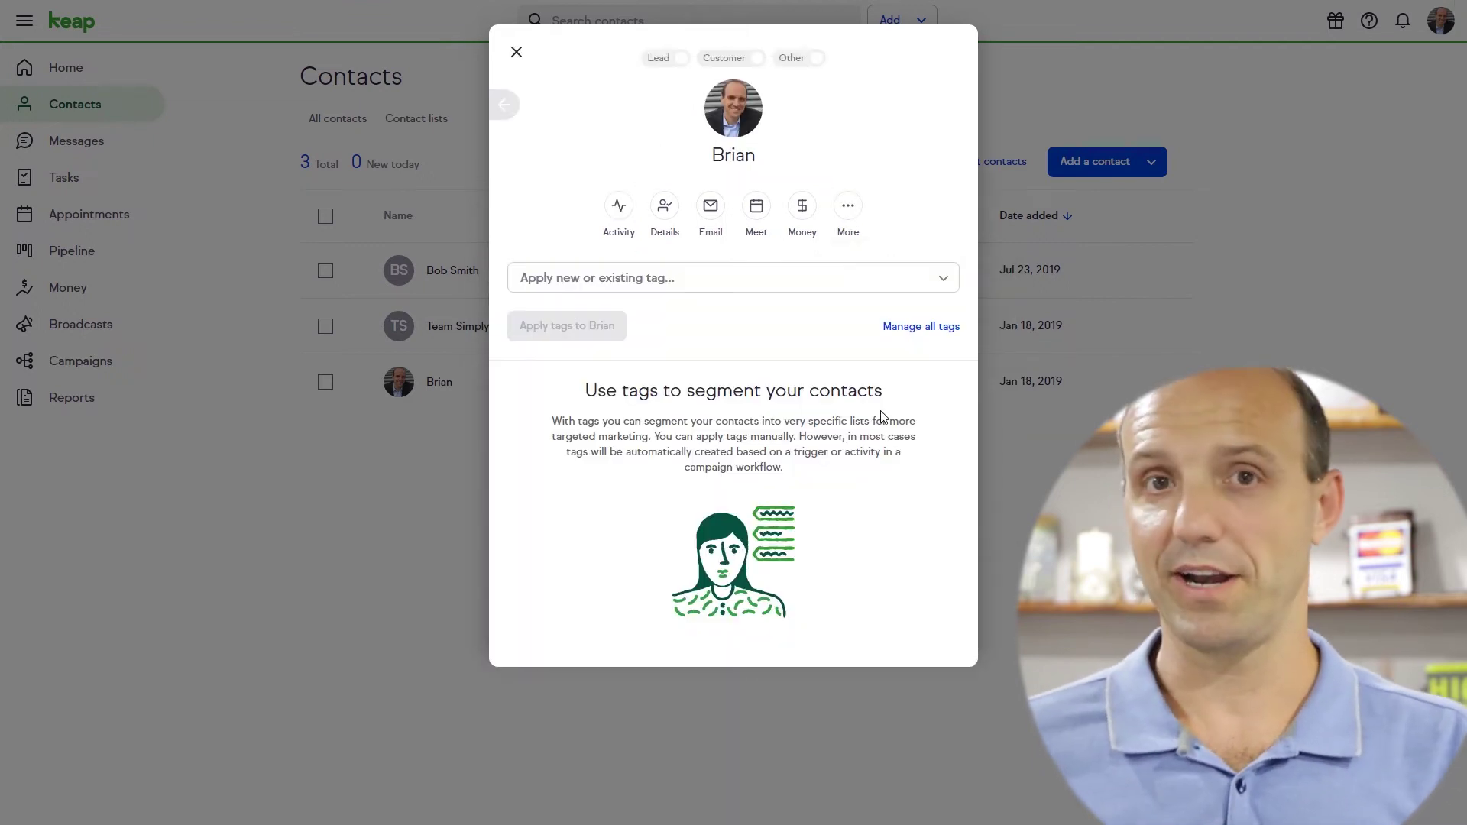
left_click(596, 279)
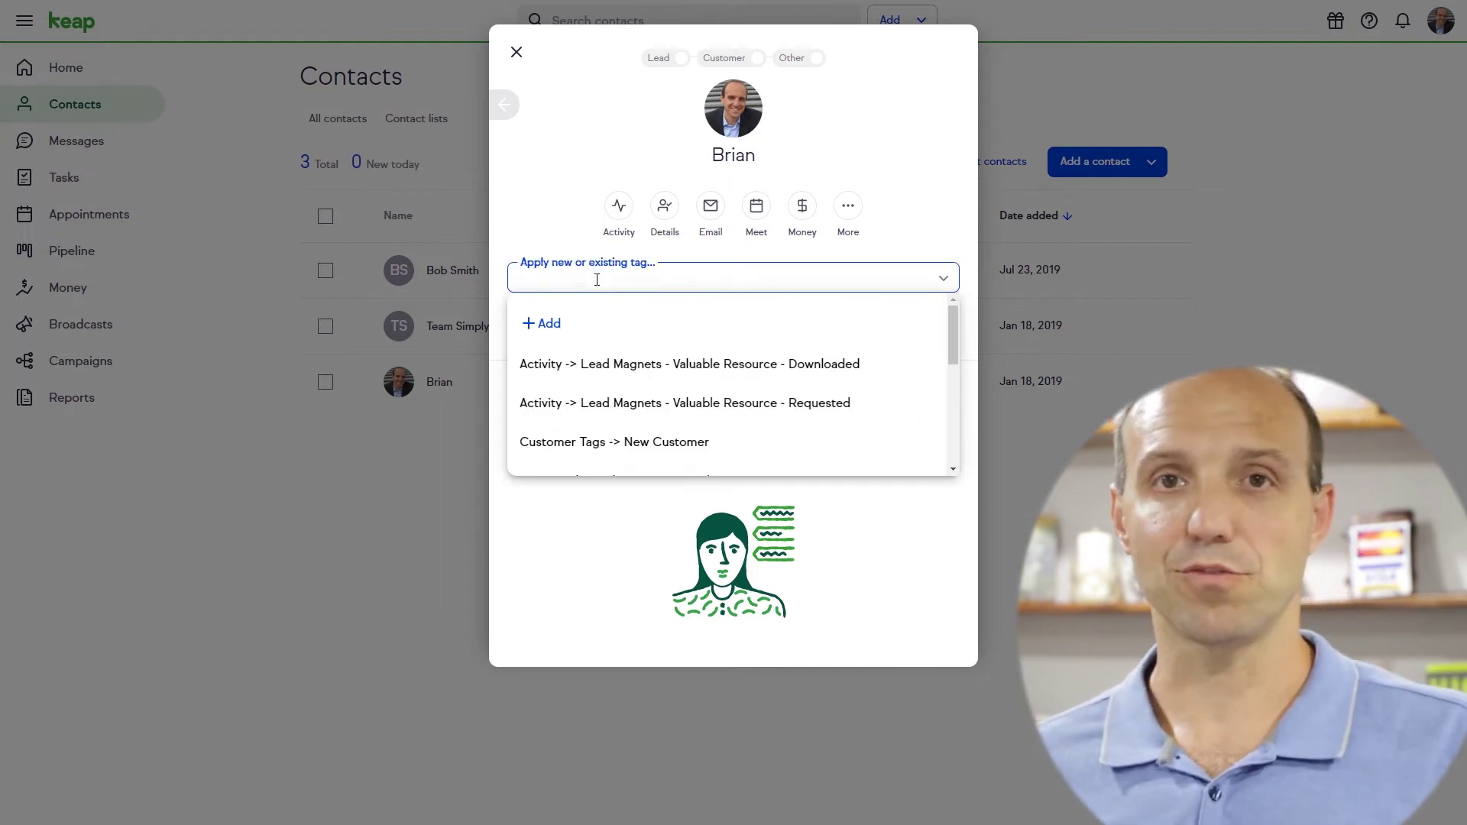
left_click(640, 443)
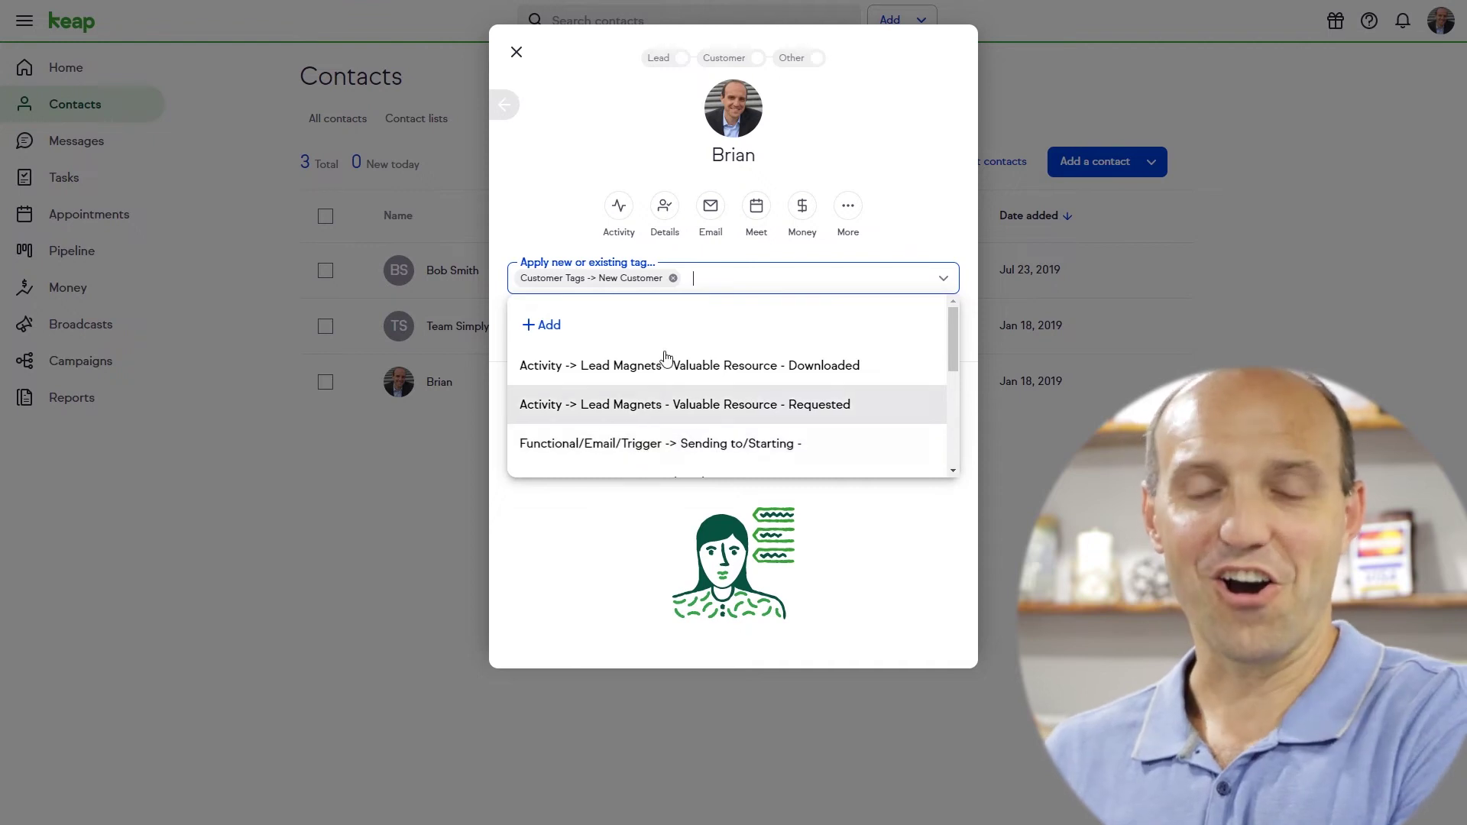
left_click(930, 211)
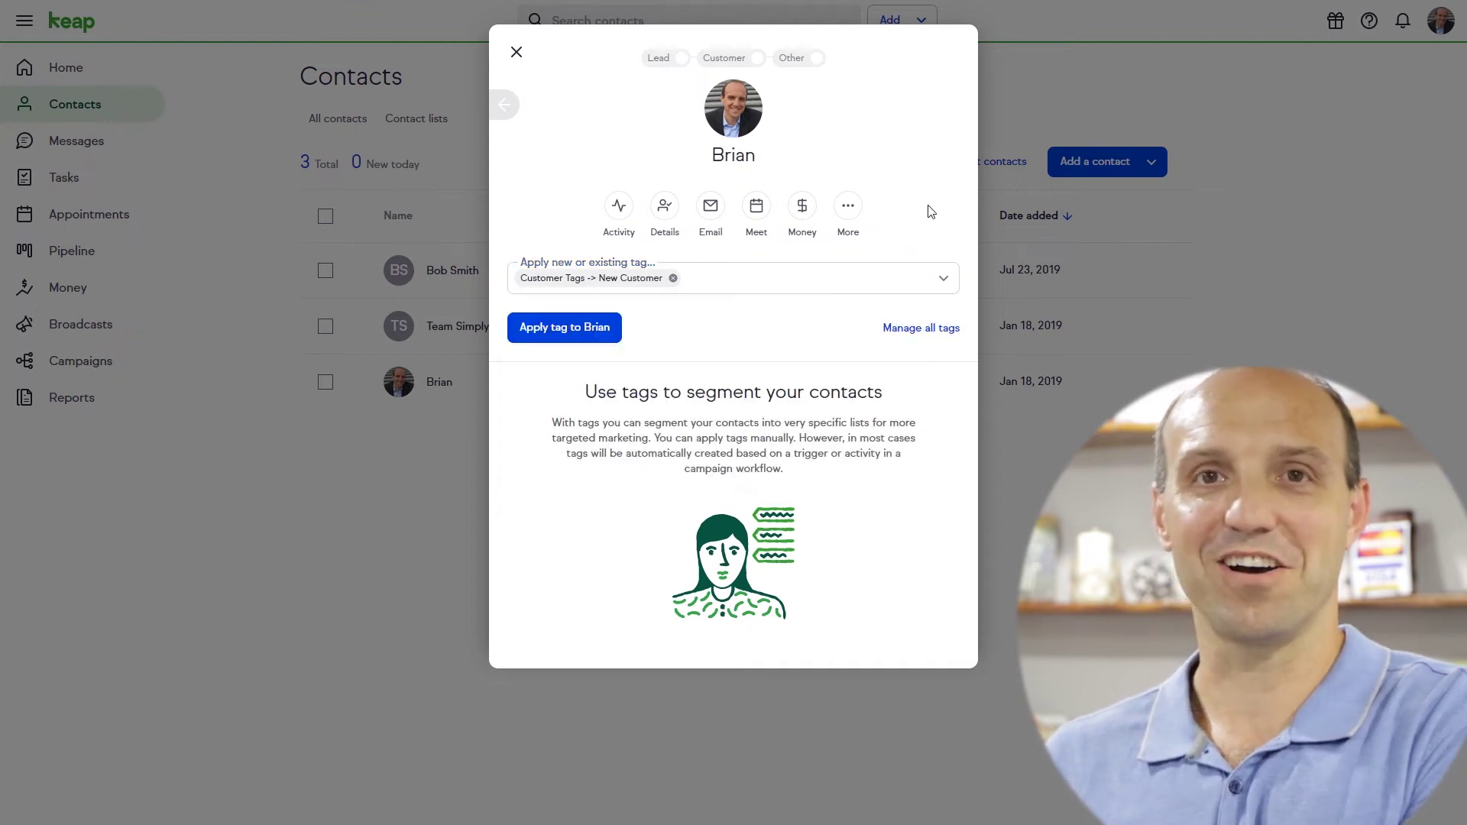
left_click(581, 329)
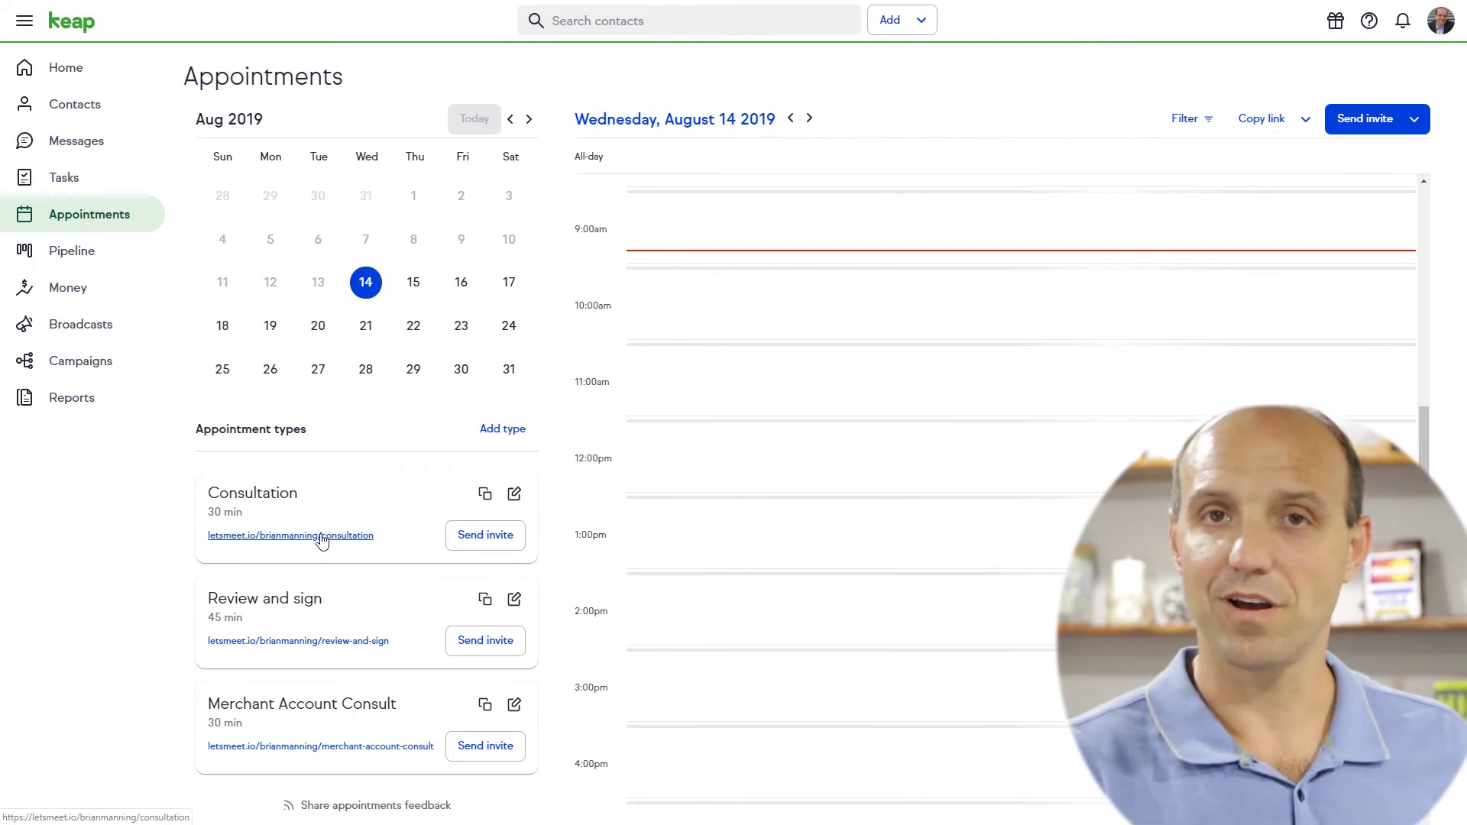
Pick the 04:45 PM Consultation slot on the booking page and enter the client's first and last name
left_click(275, 536)
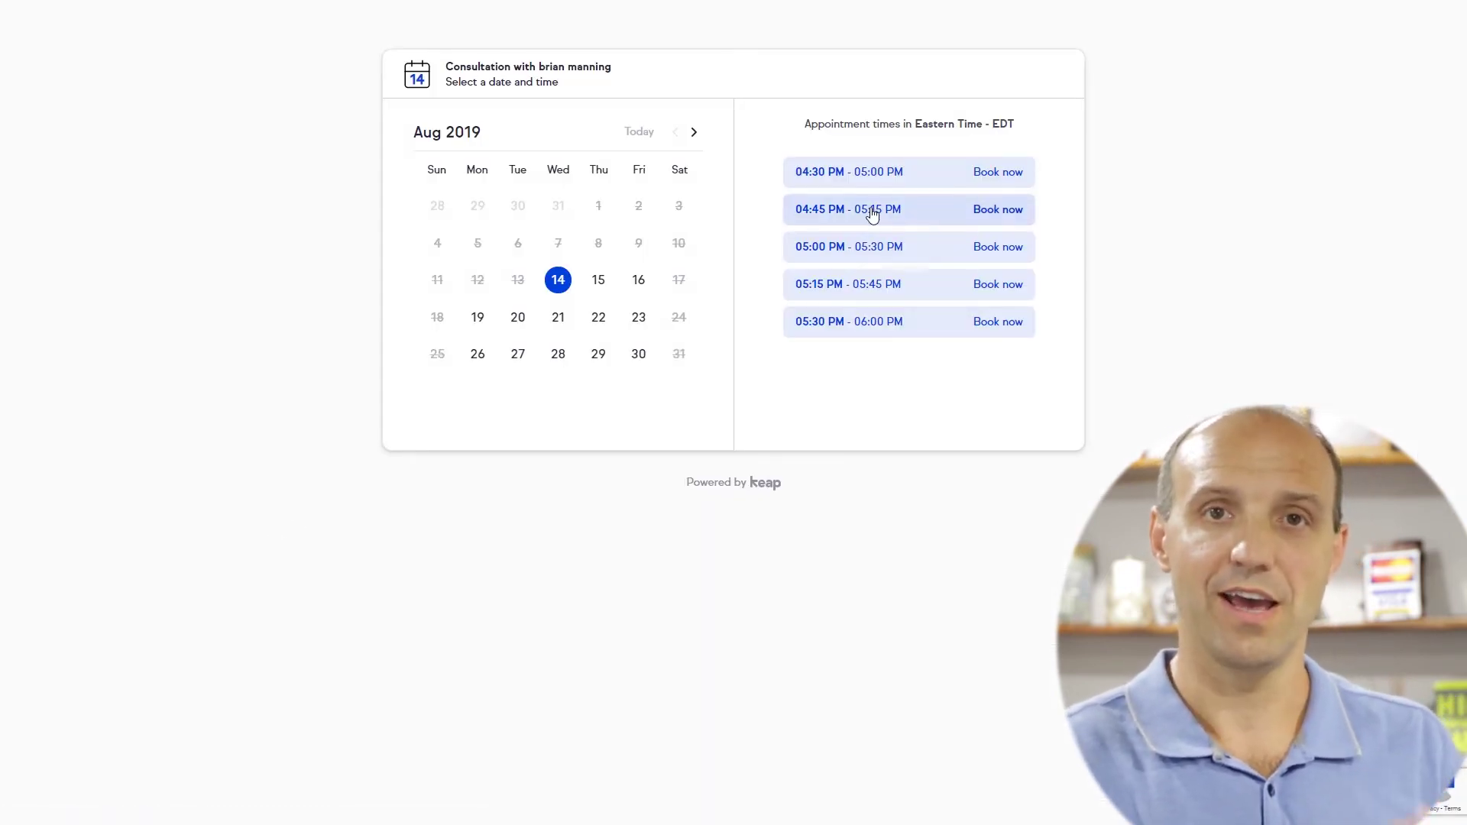
left_click(999, 214)
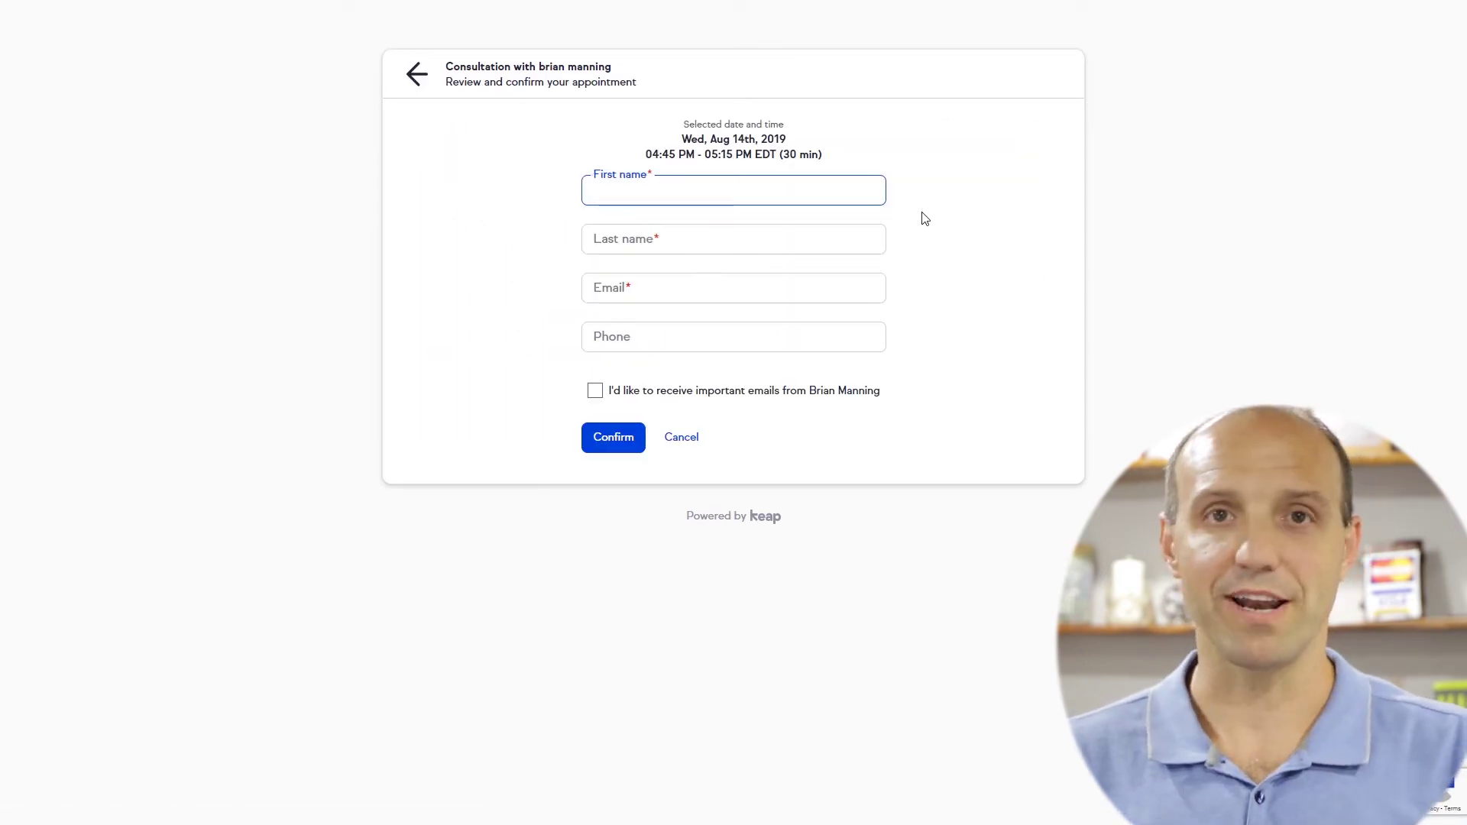
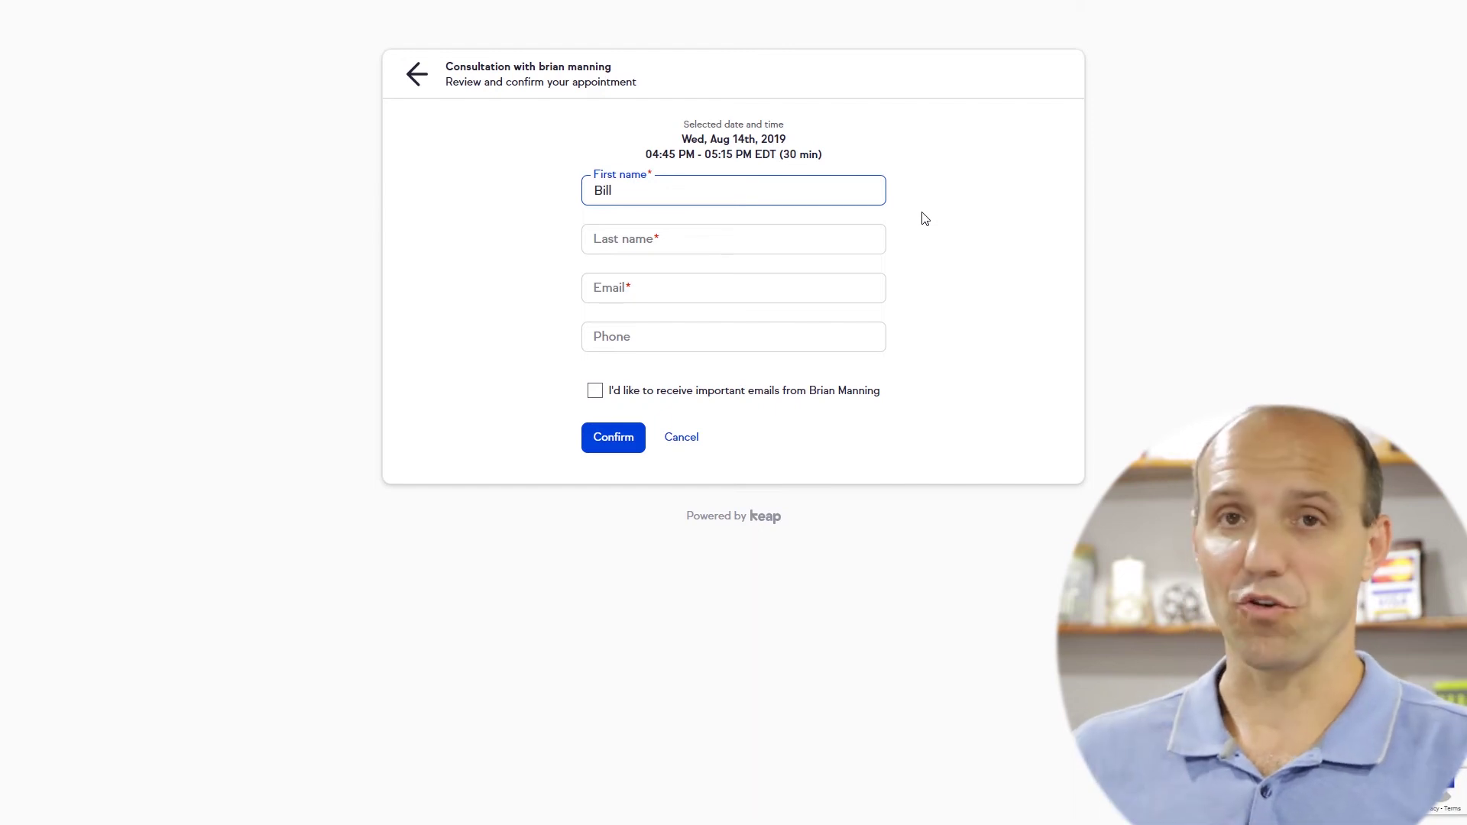
key("Tab")
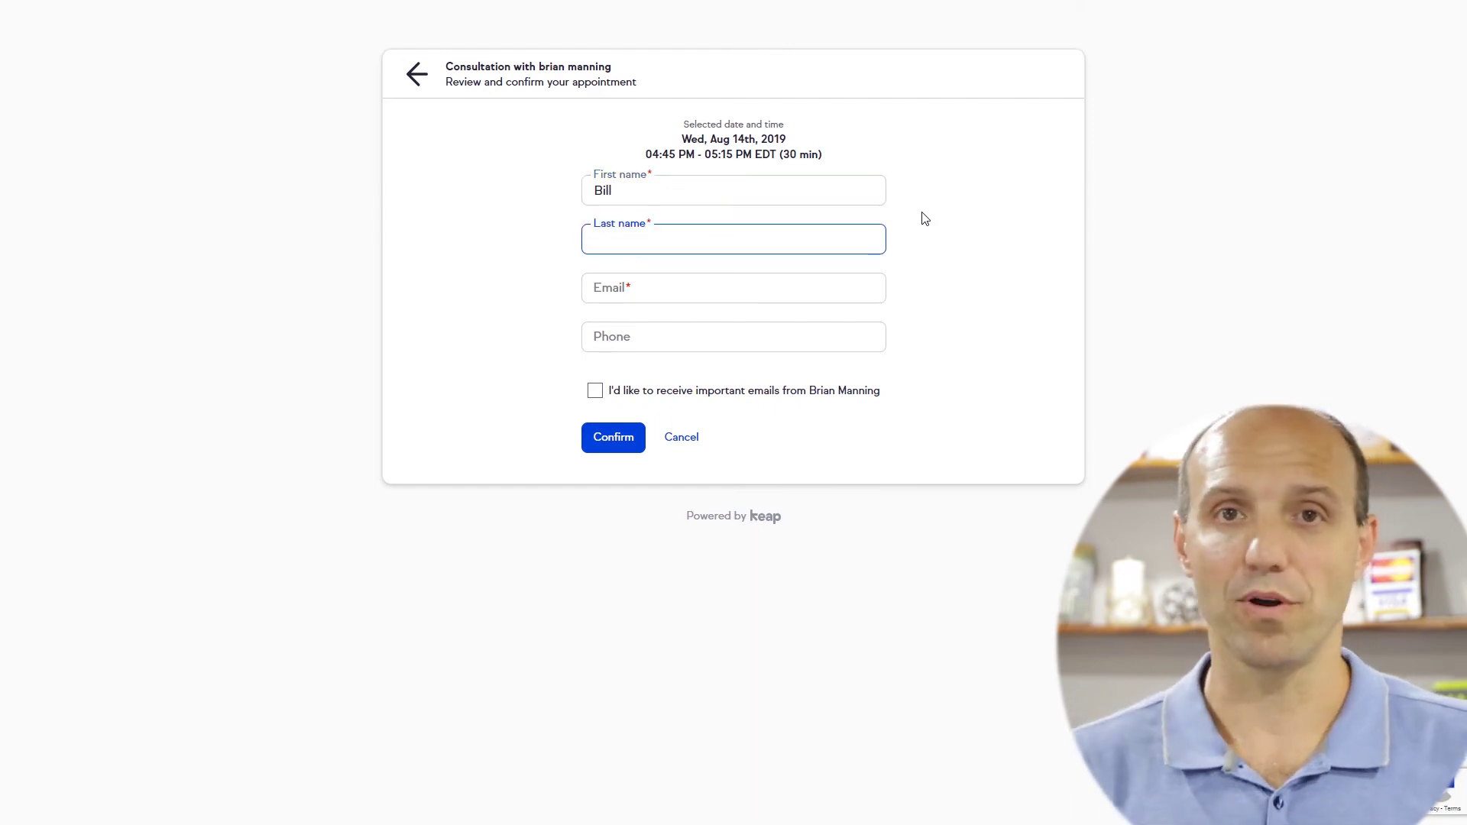
key("Tab")
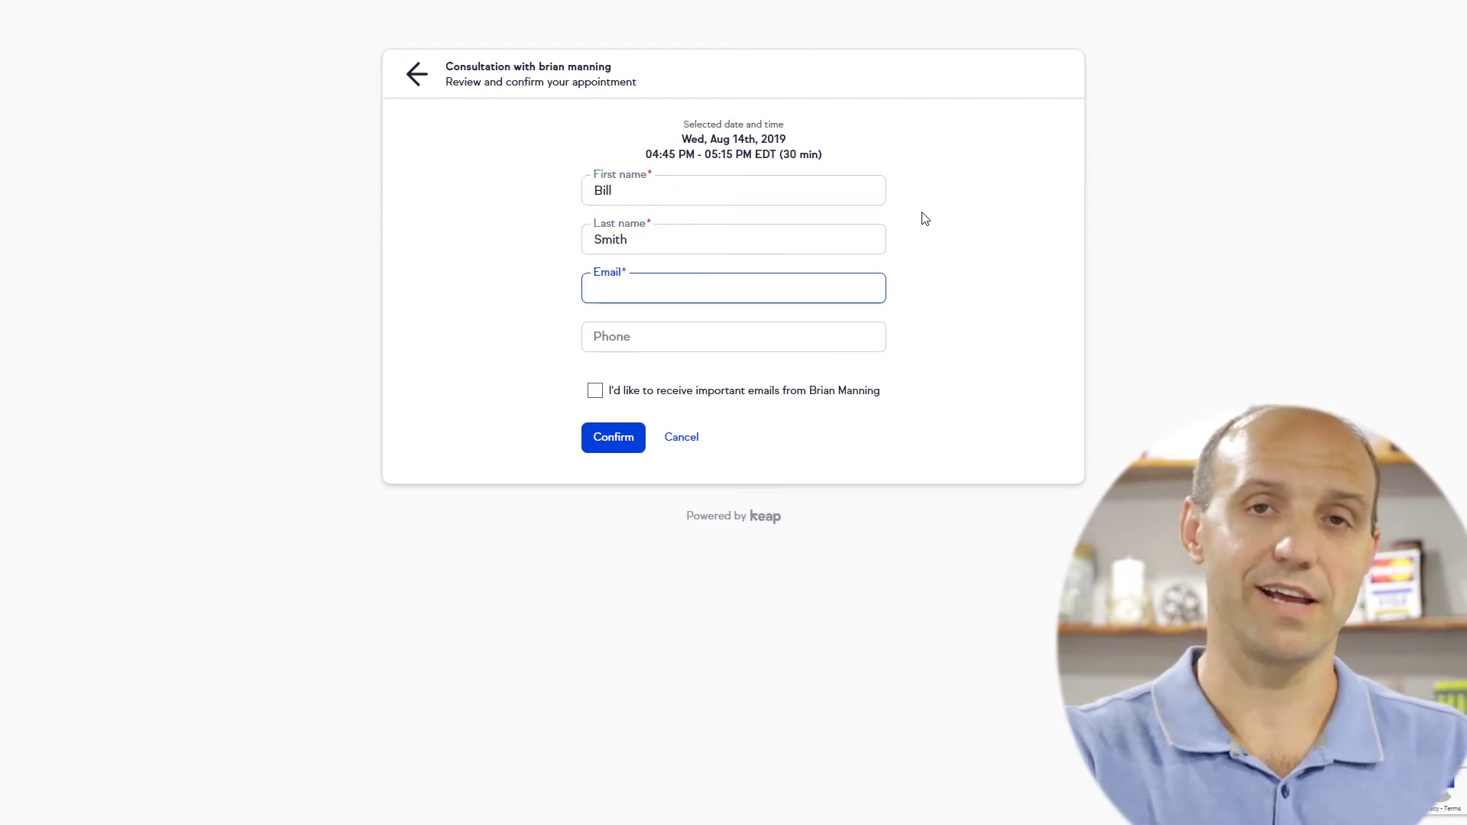
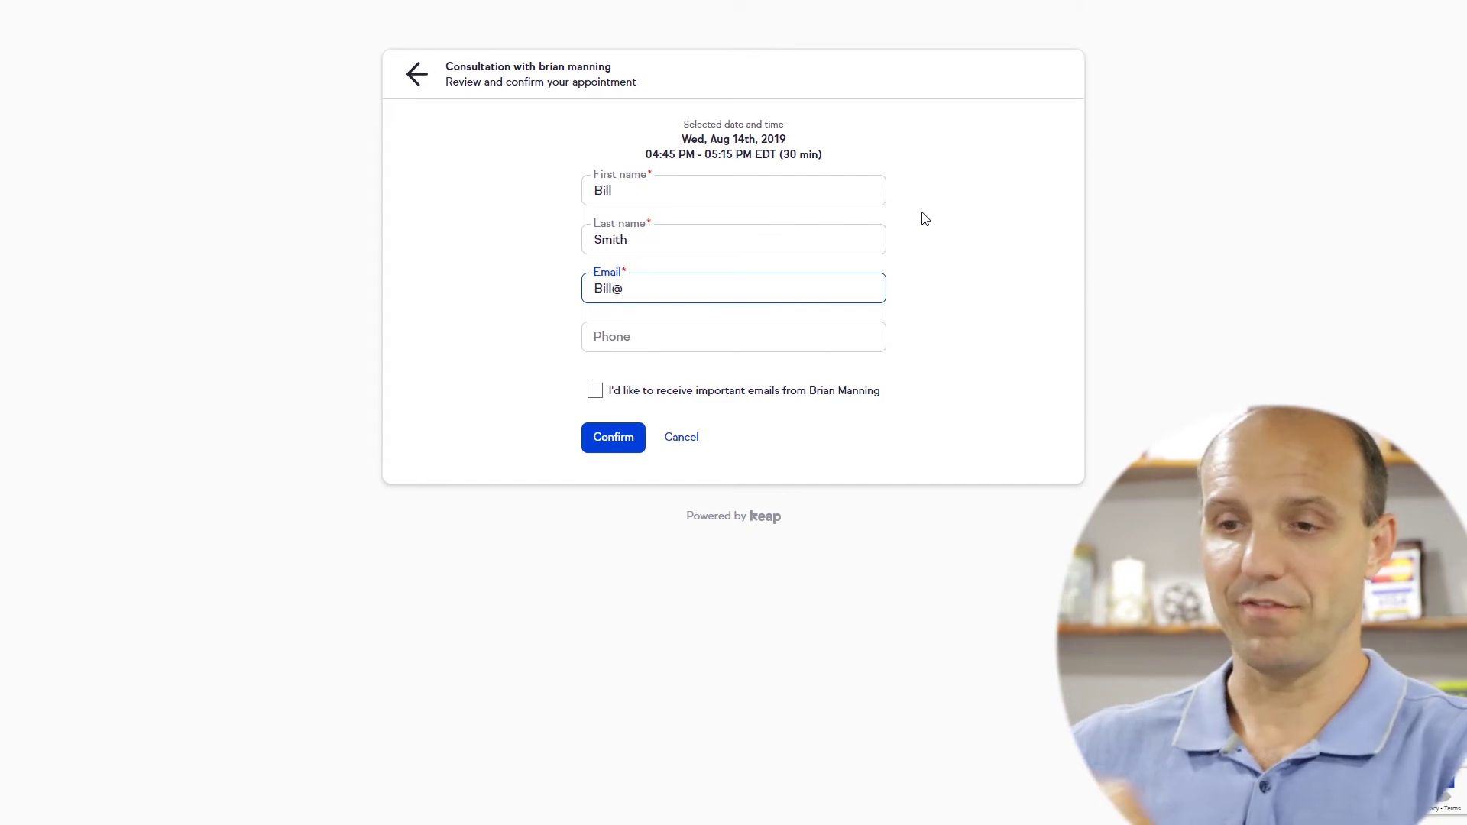
Enter the client's email and phone, opt in to emails, and confirm the booking
key("Tab")
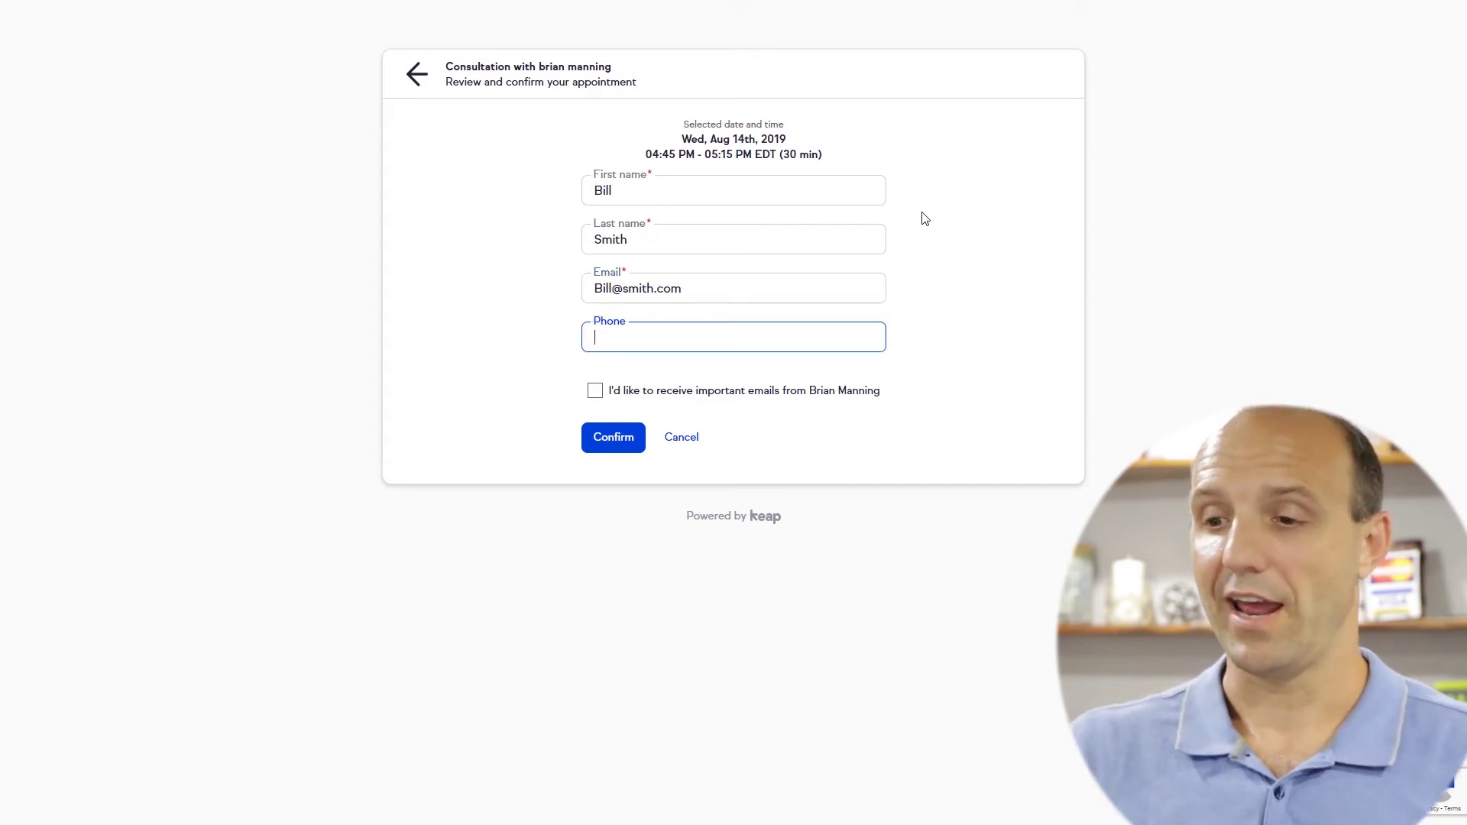
type("123-1234")
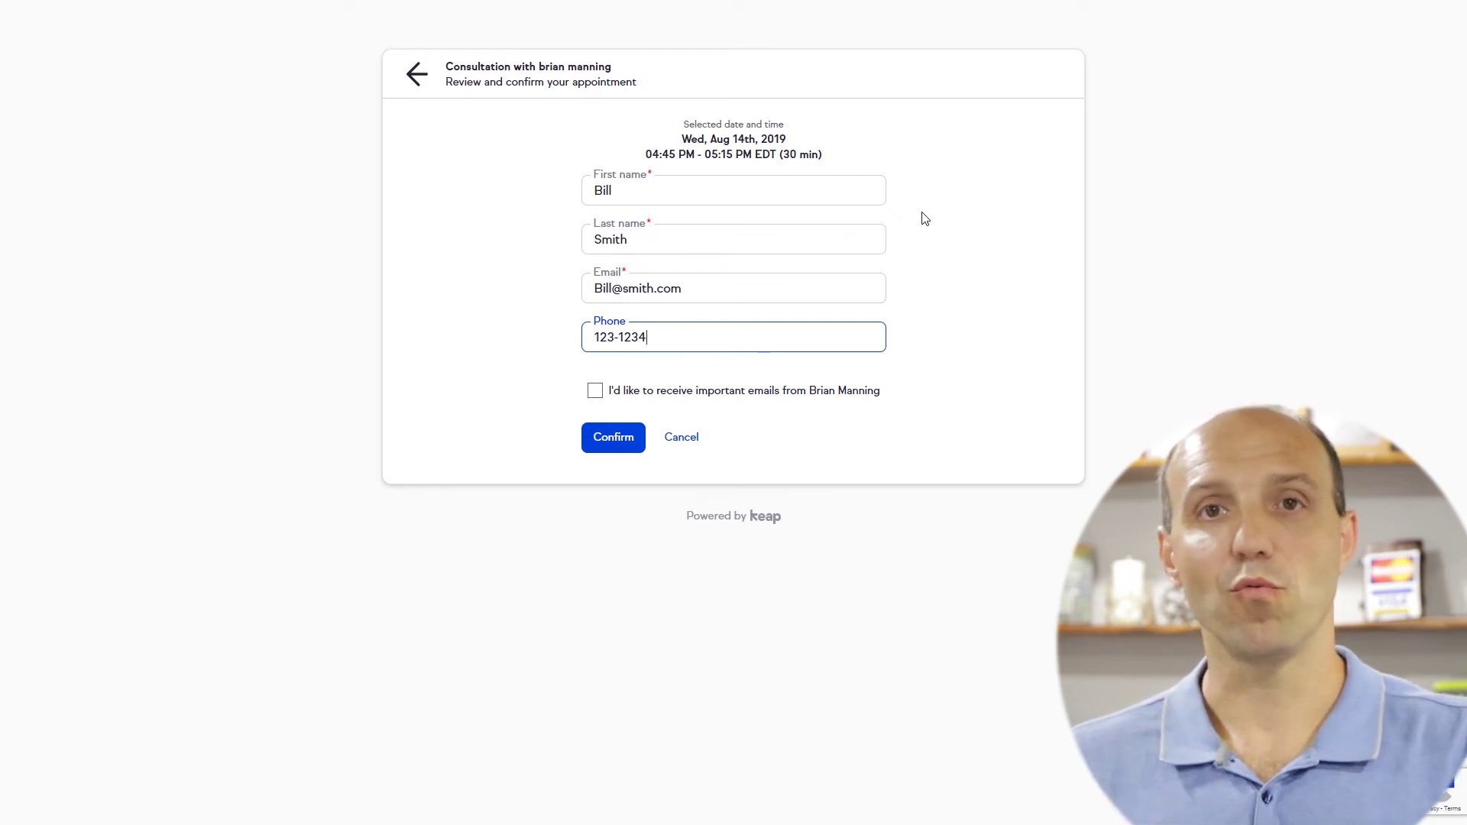
left_click(595, 390)
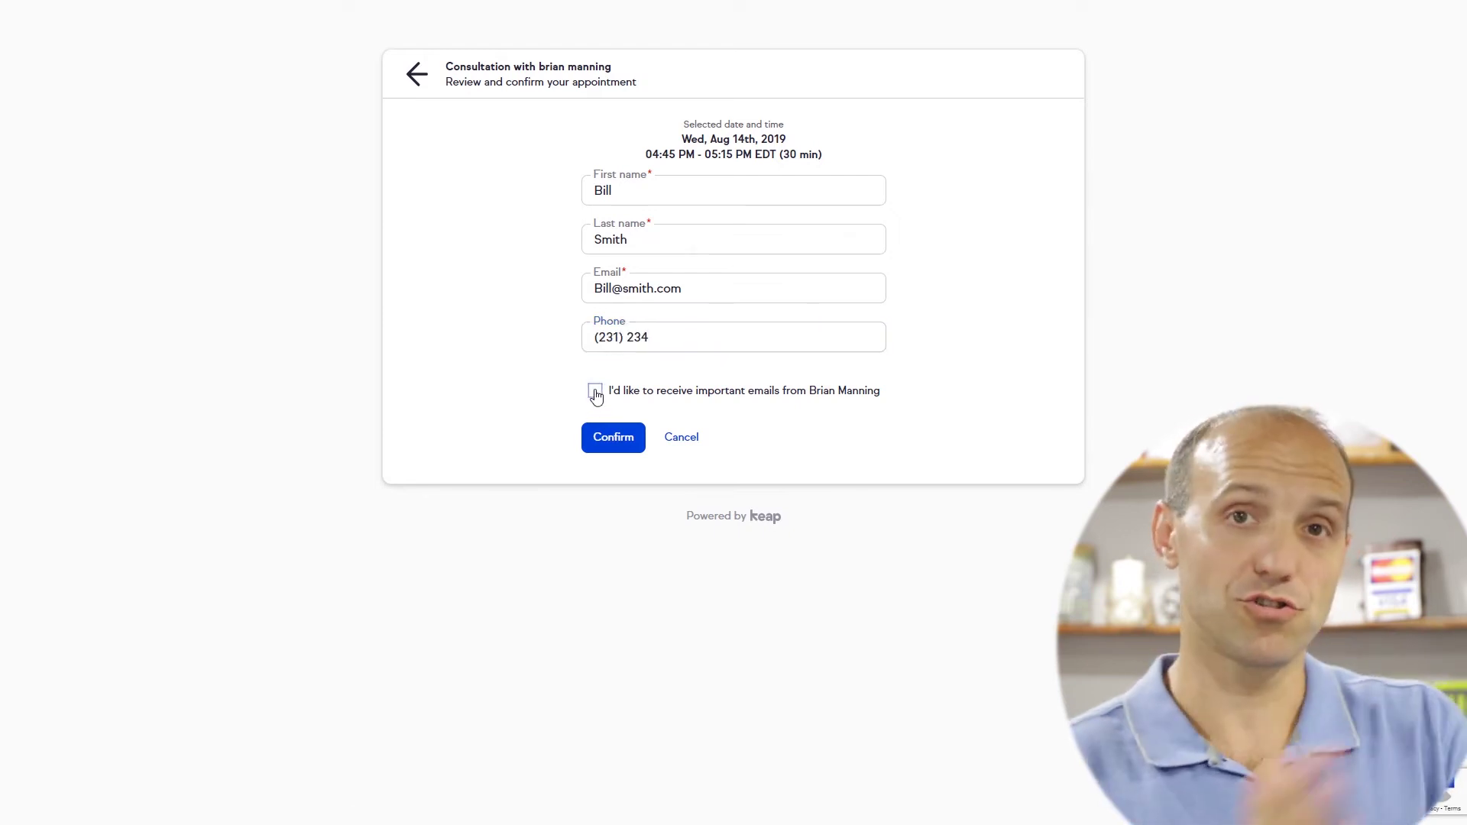
left_click(612, 441)
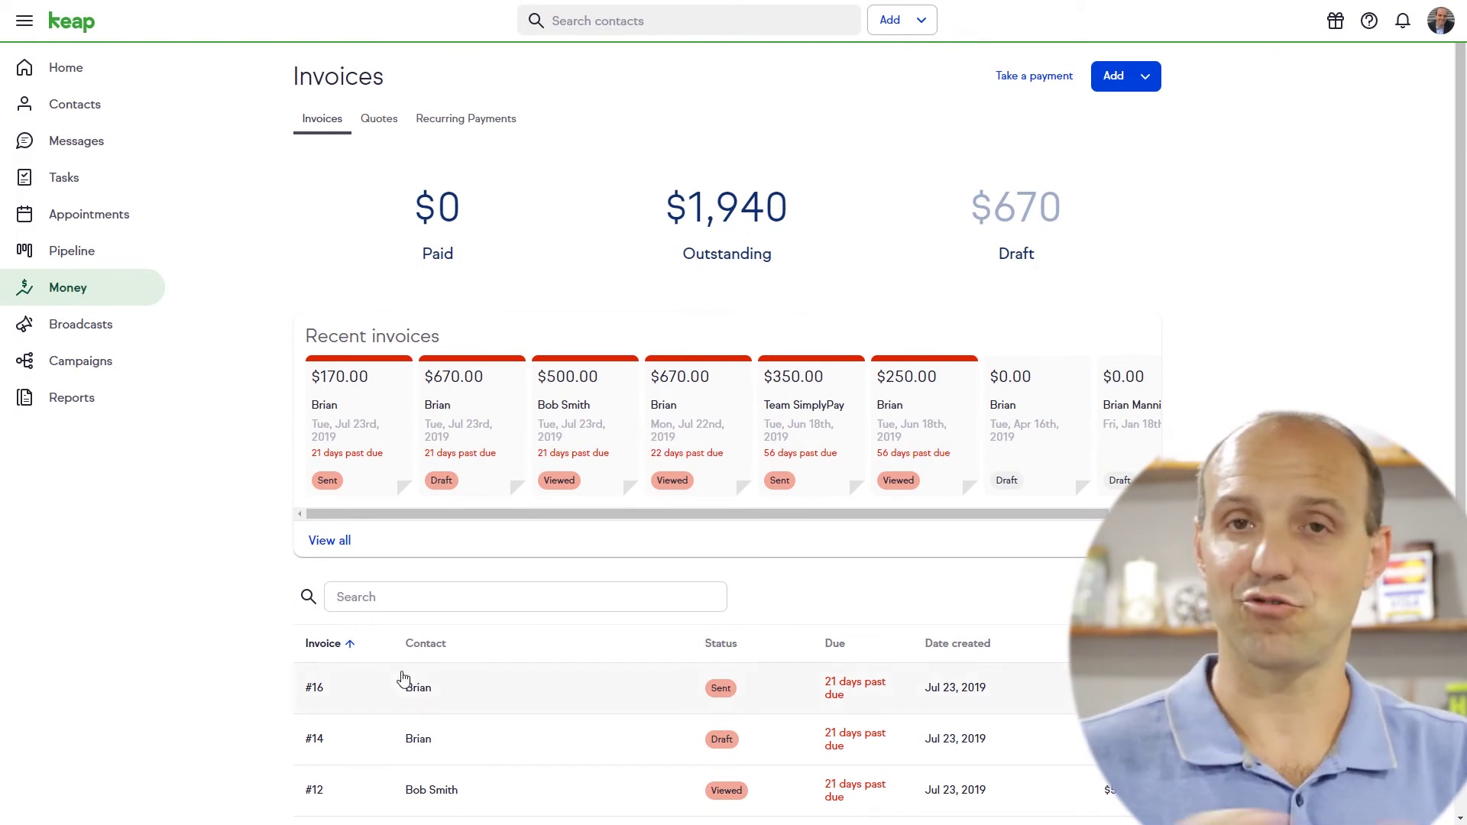
Open invoice #14 and check the Add Payment payment types, then cancel without recording one
scroll(443, 687, "down", 3)
left_click(418, 511)
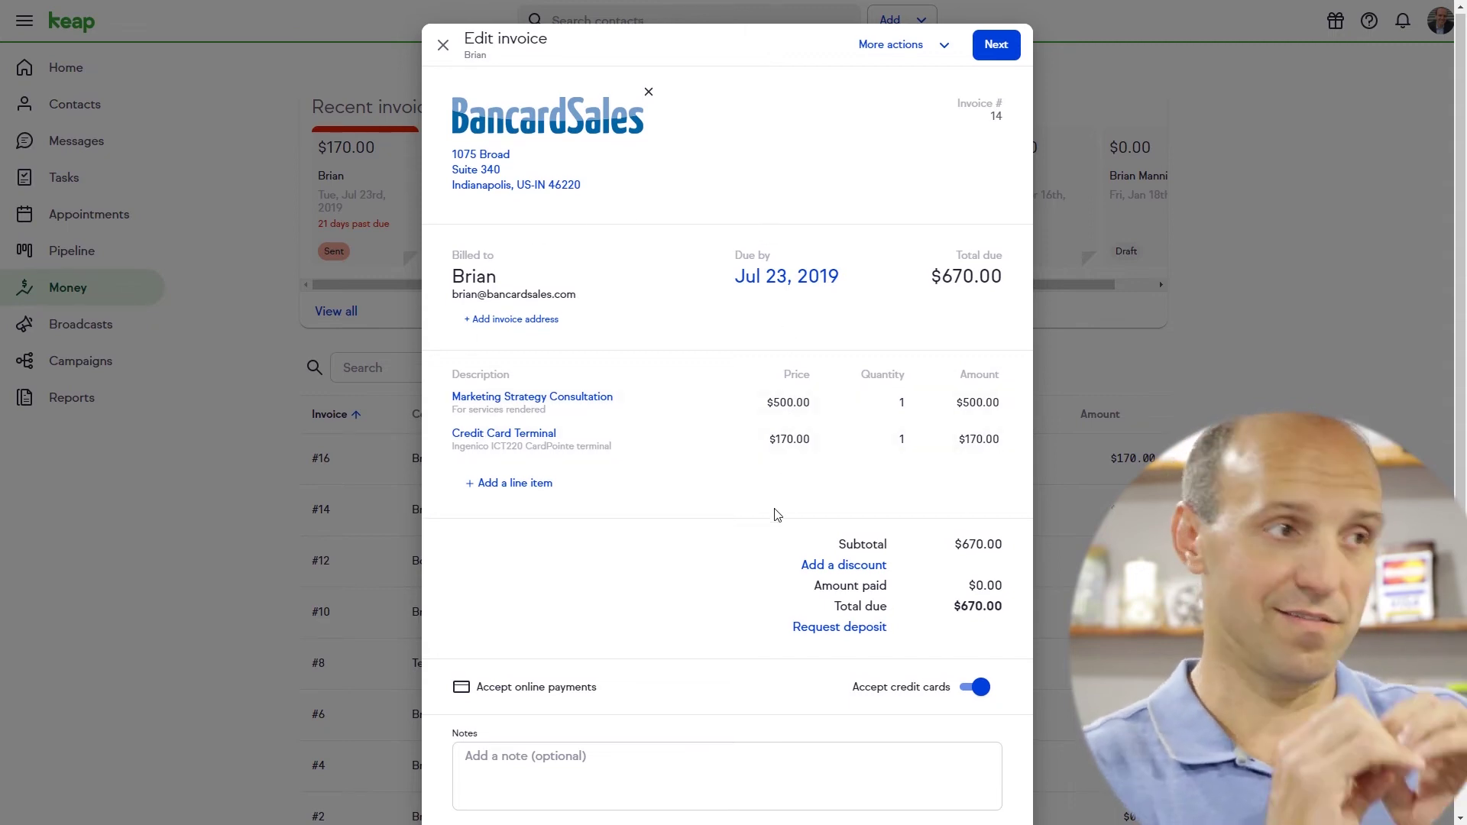
scroll(775, 512, "down", 3)
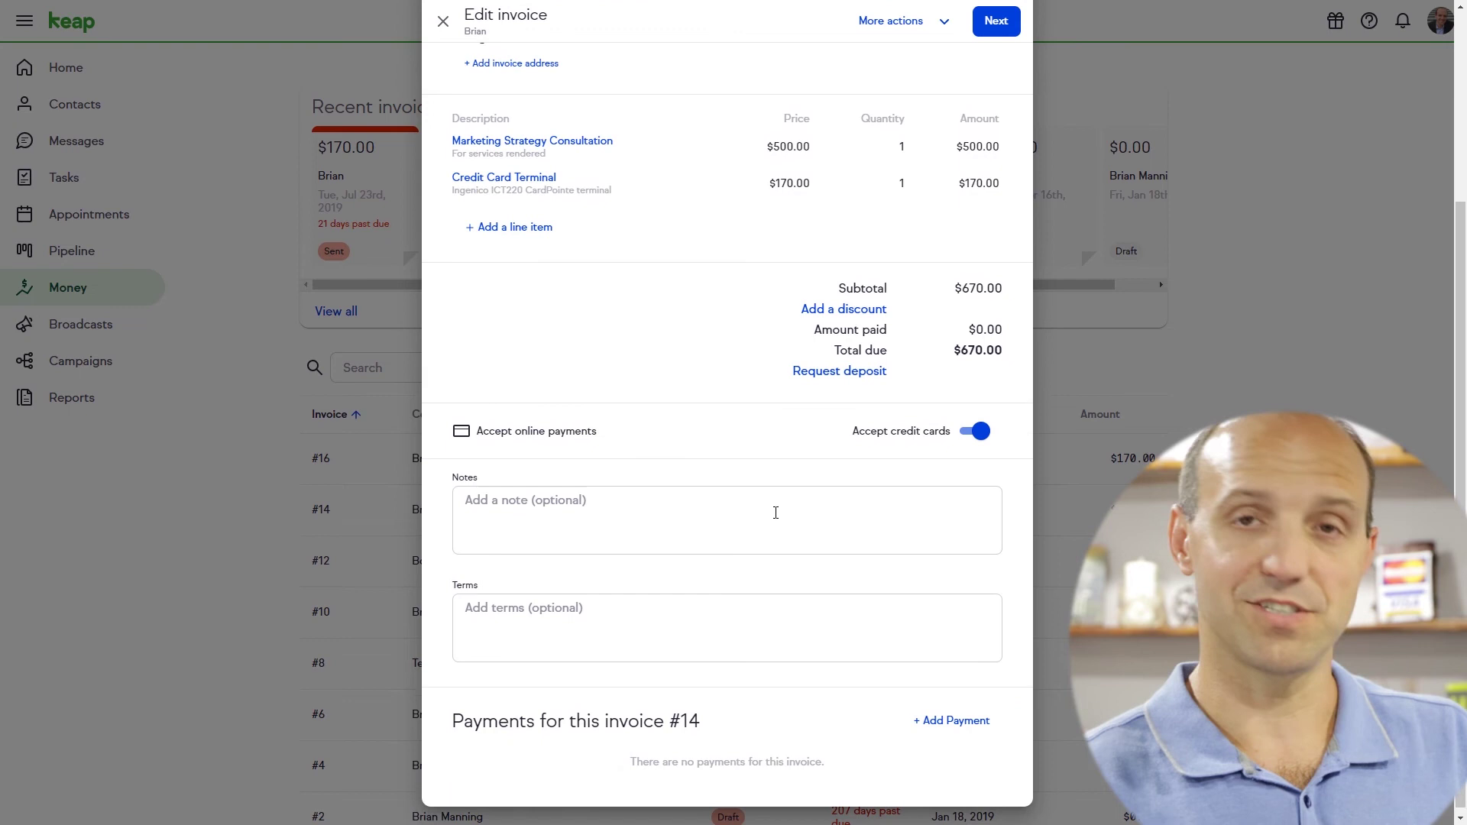
left_click(951, 719)
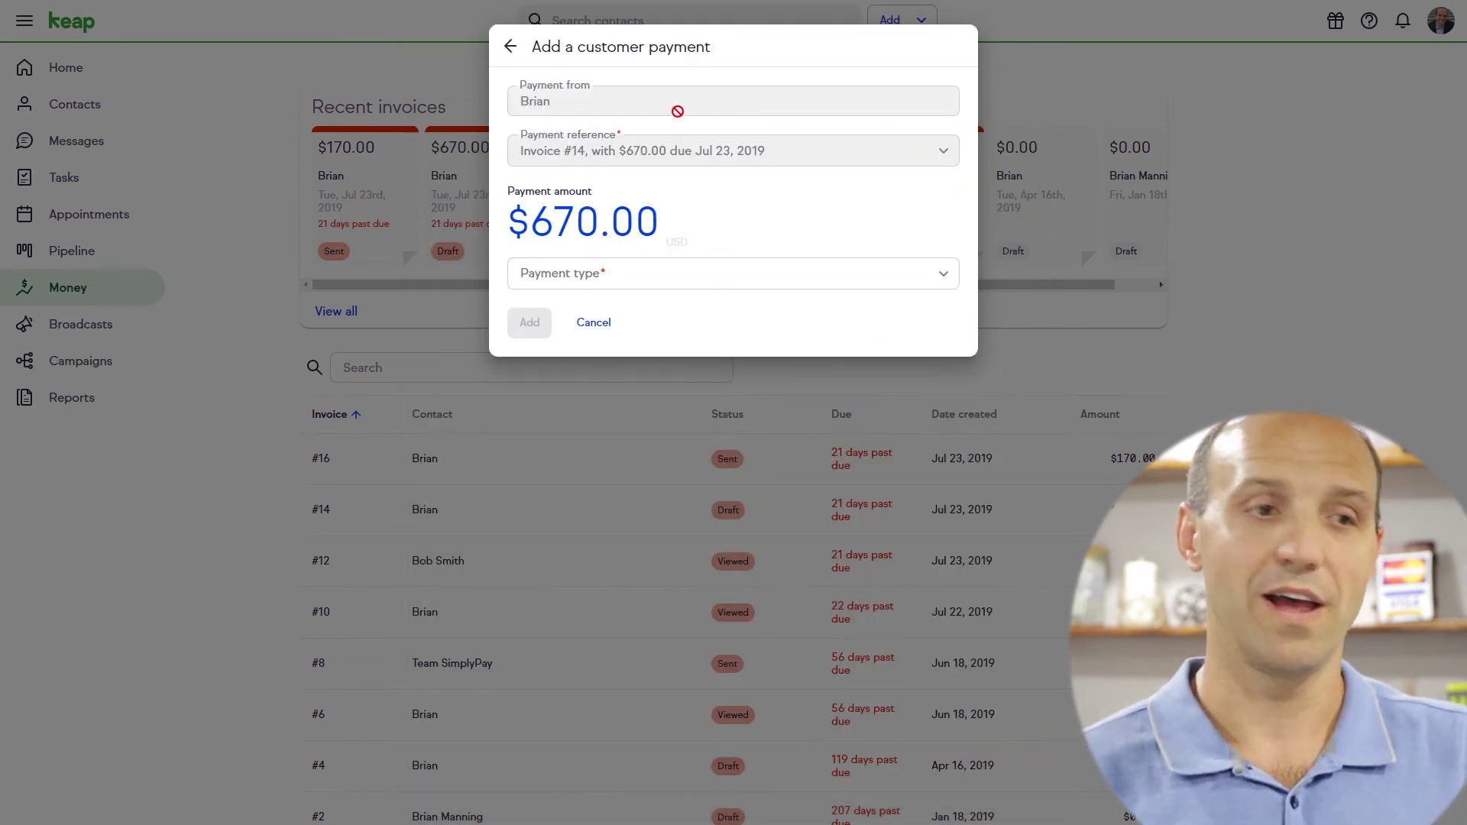
left_click(756, 276)
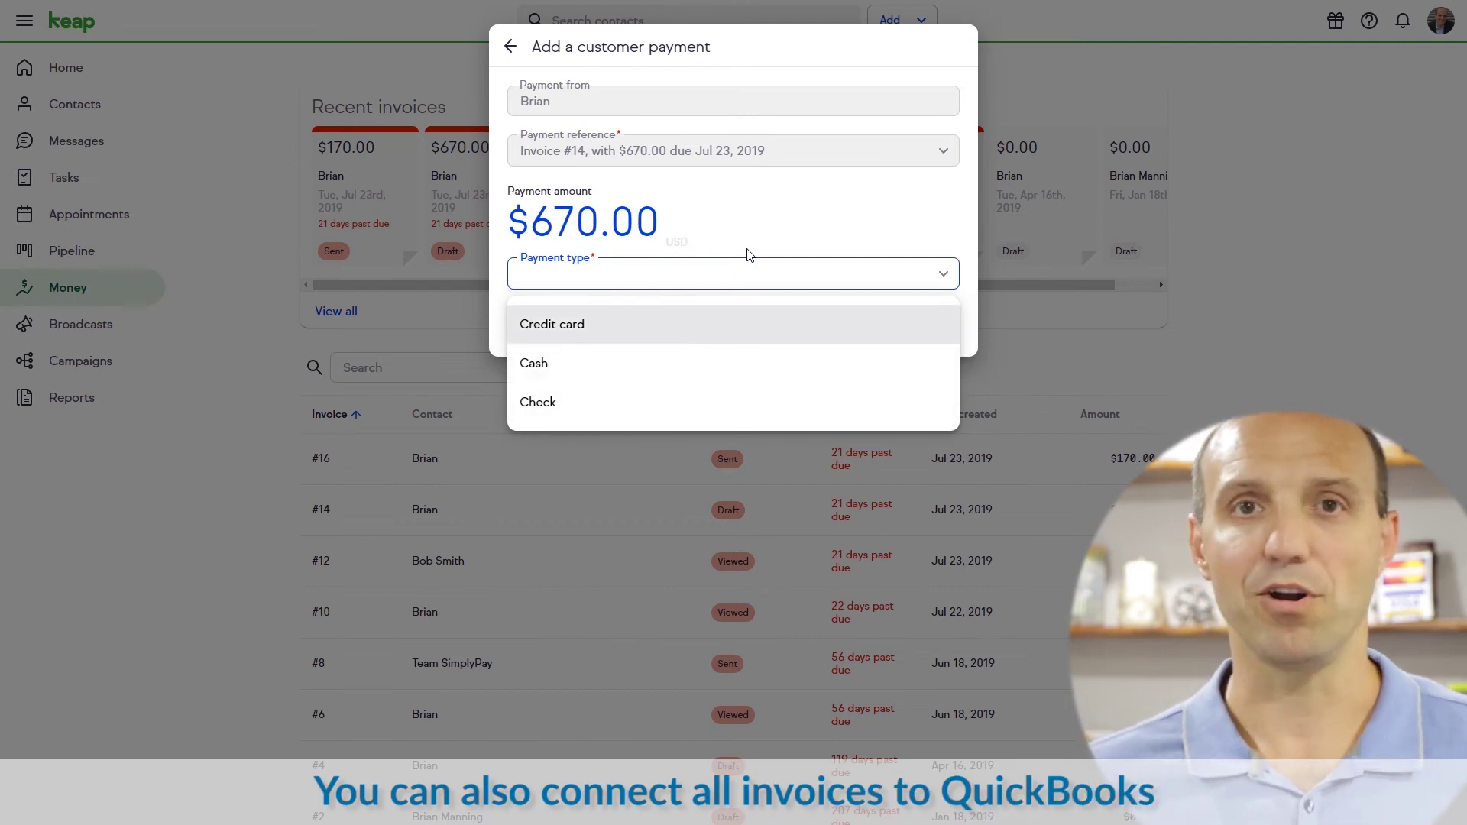
left_click(749, 151)
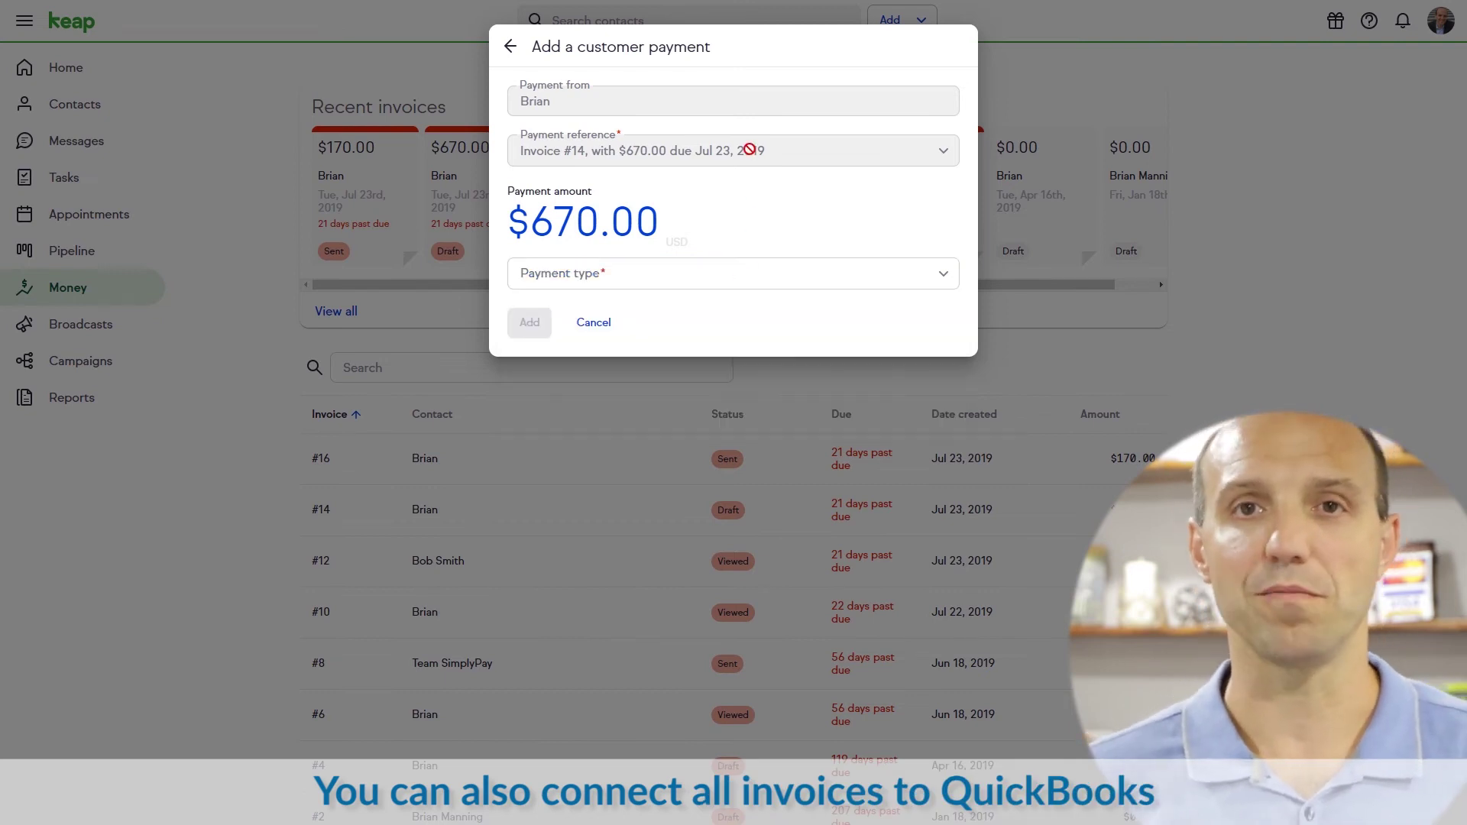
left_click(593, 322)
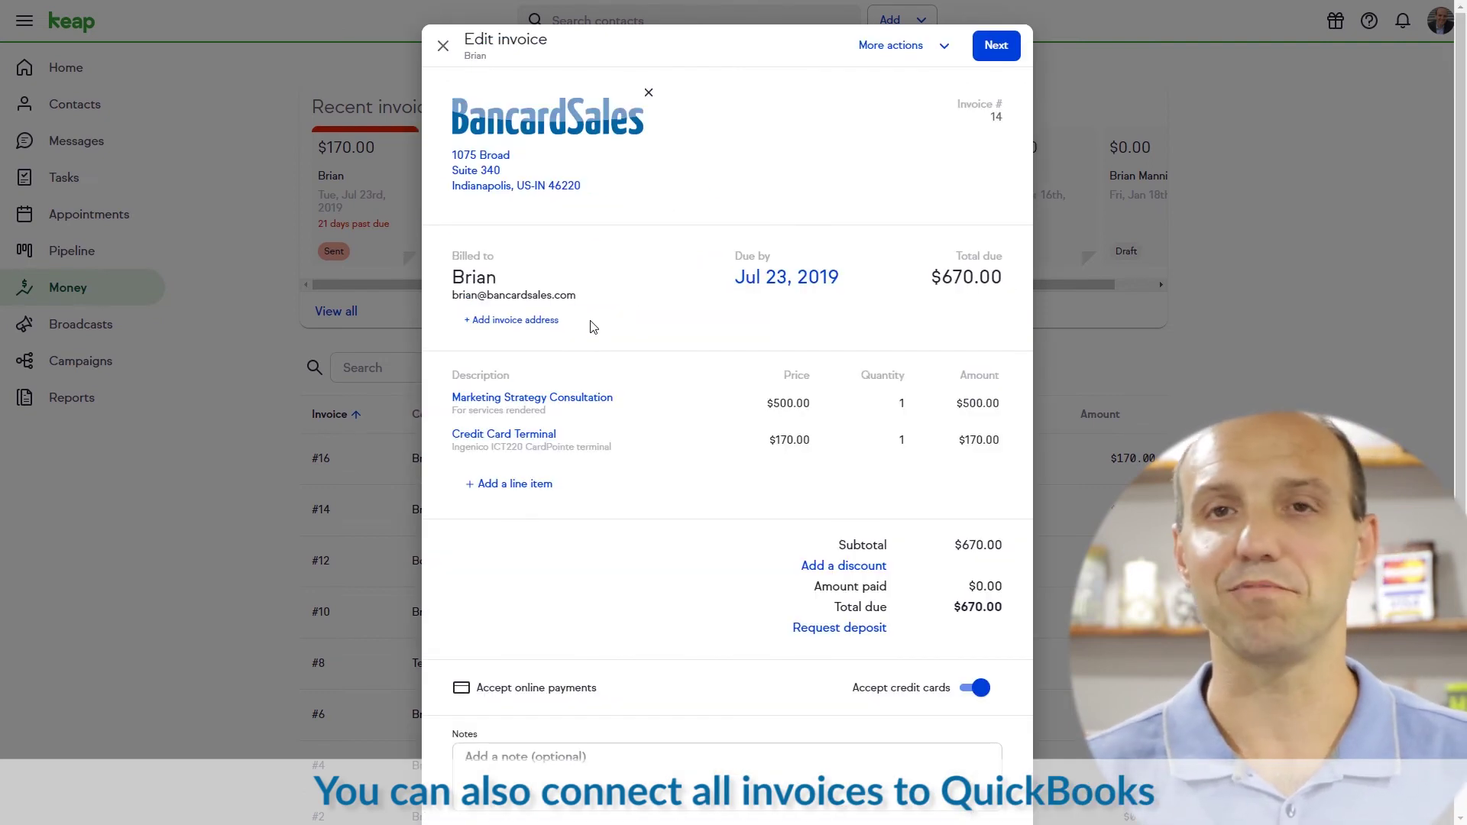
Browse invoice #14's More actions and line-item product list without adding anything
left_click(920, 50)
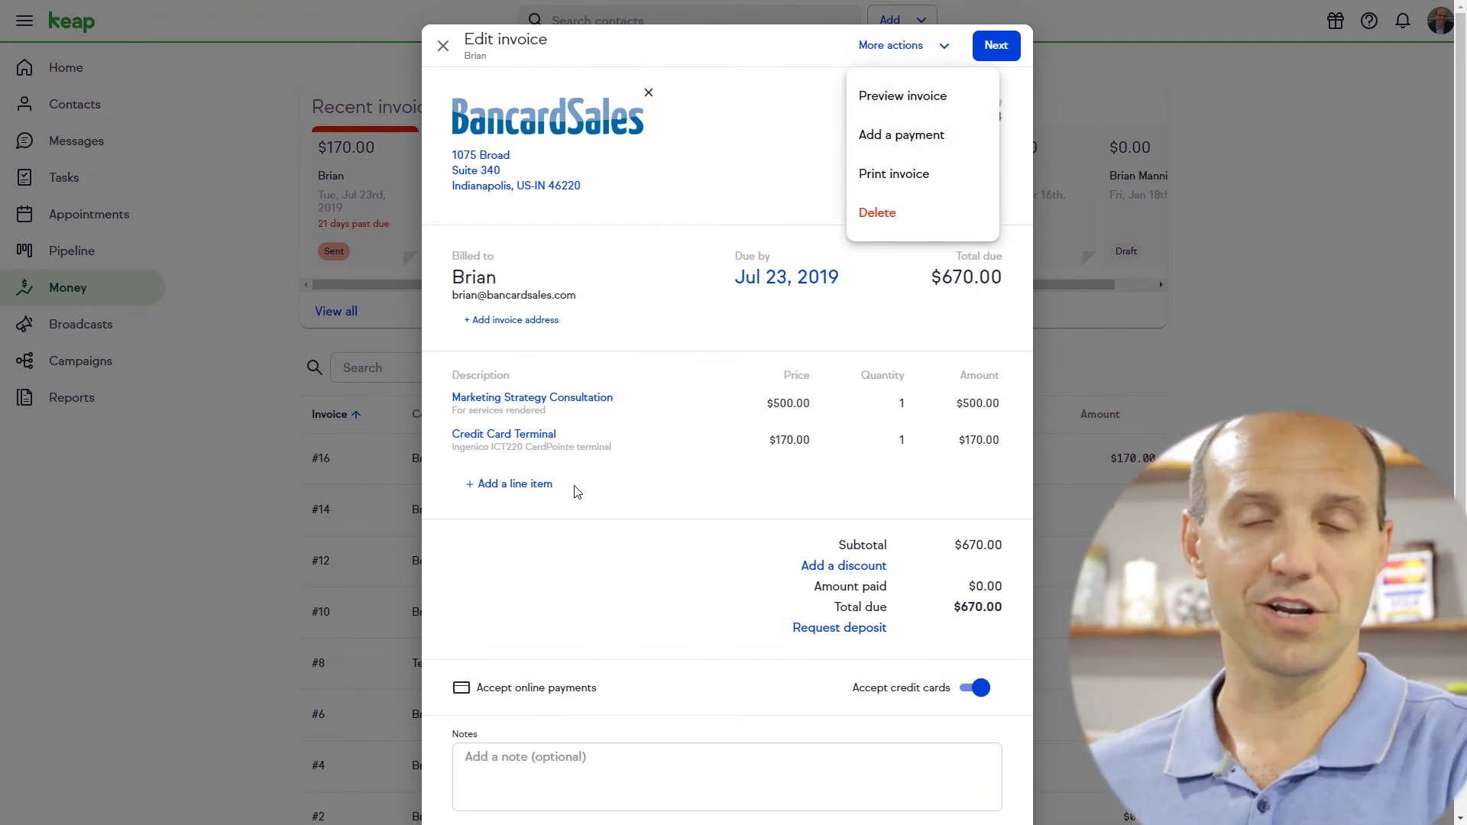
left_click(525, 489)
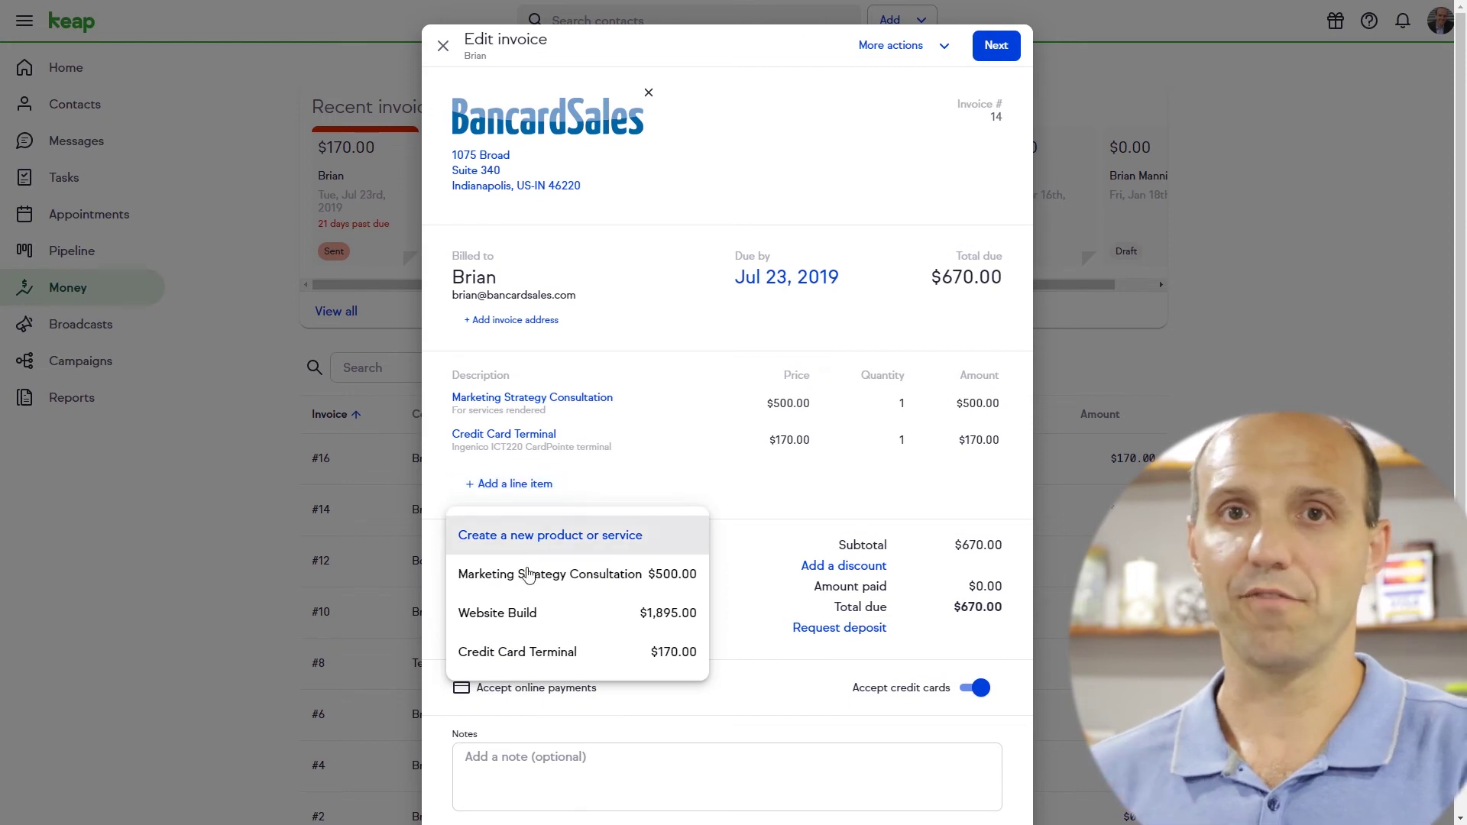
left_click(667, 475)
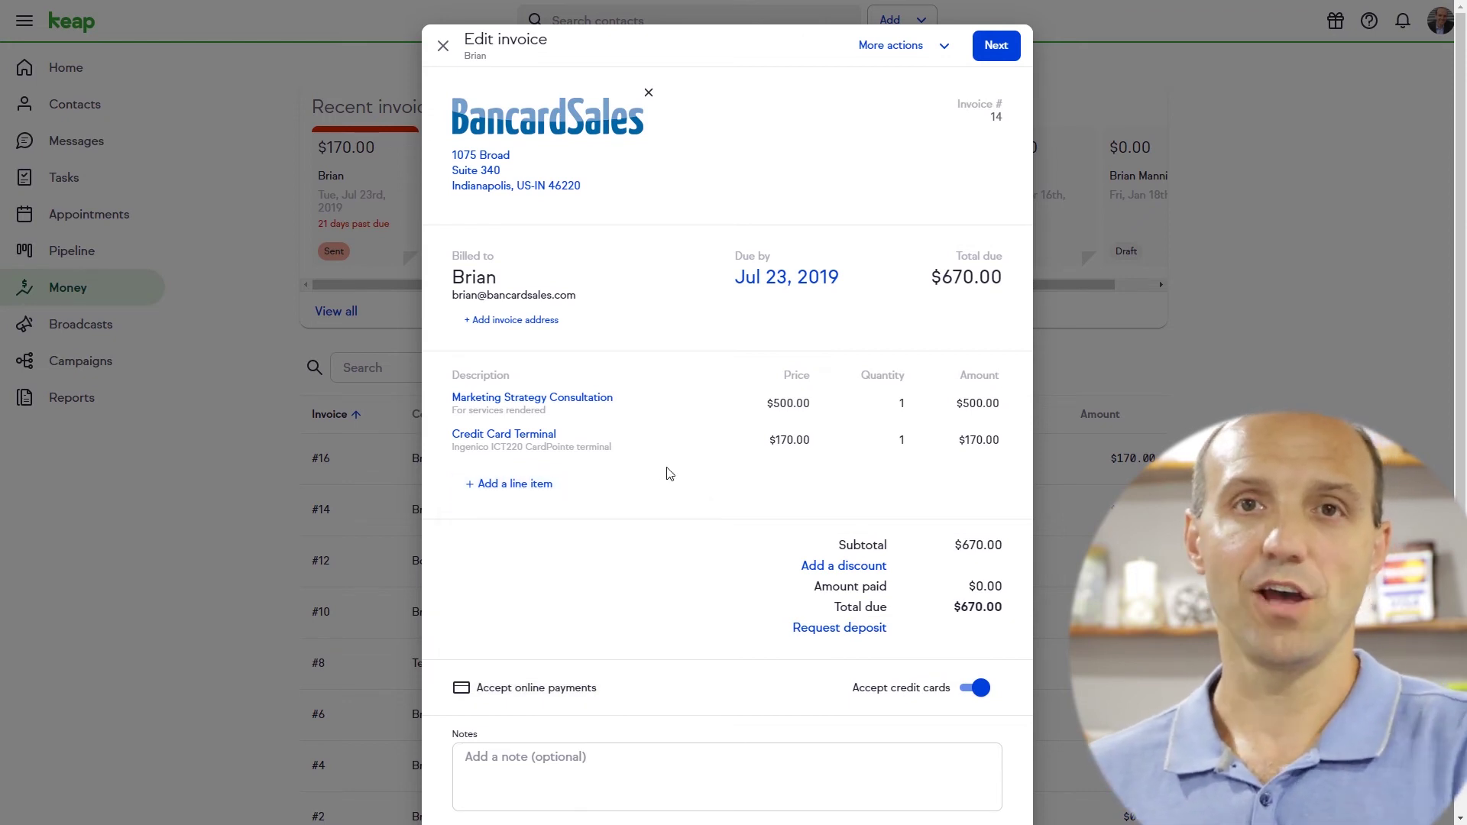
scroll(672, 475, "down", 3)
scroll(679, 477, "up", 3)
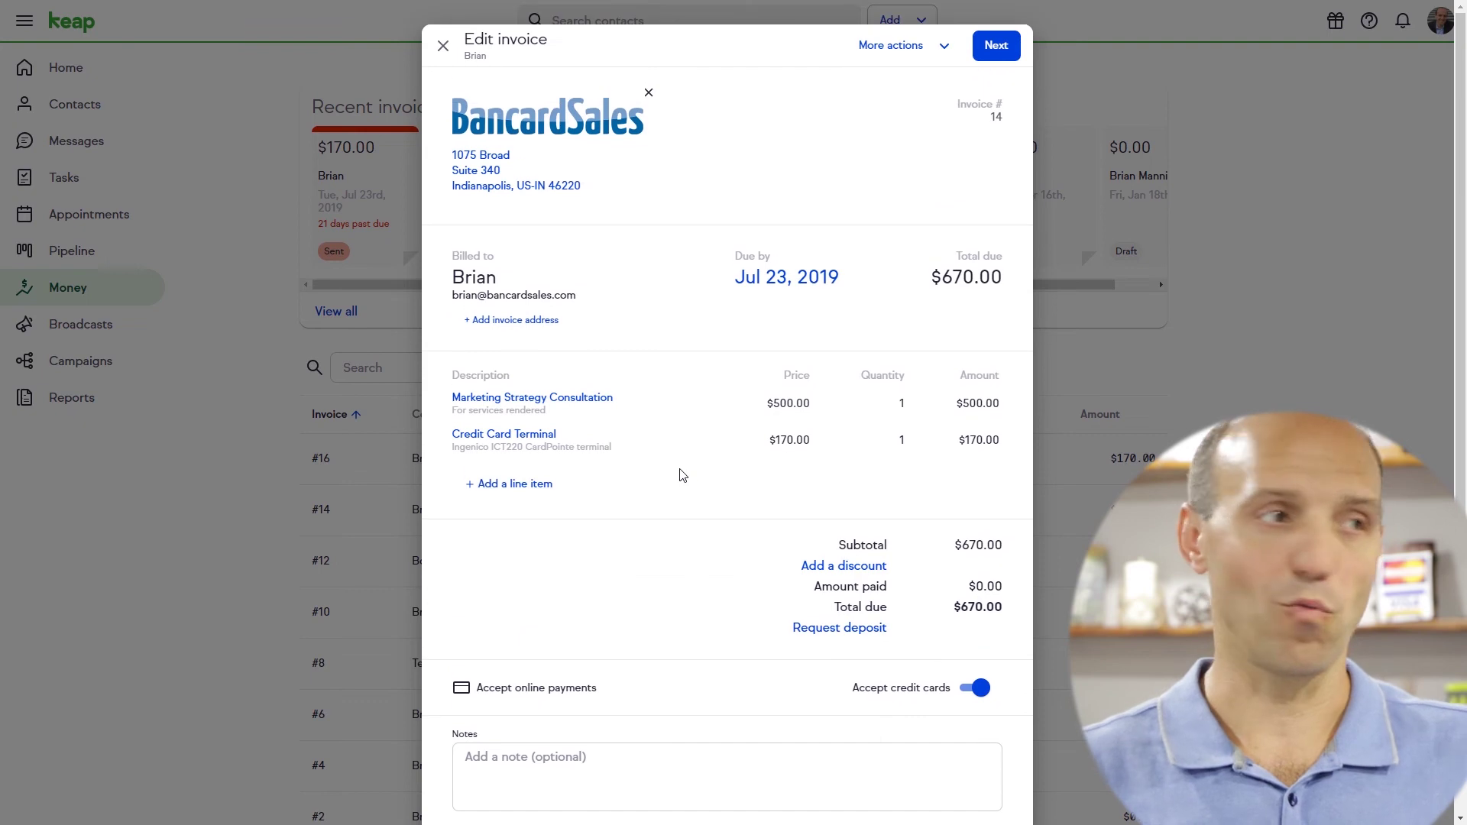
Close invoice #14 and open the $250.00 invoice #6, due Jun 18, 2019
left_click(443, 46)
scroll(550, 420, "down", 1)
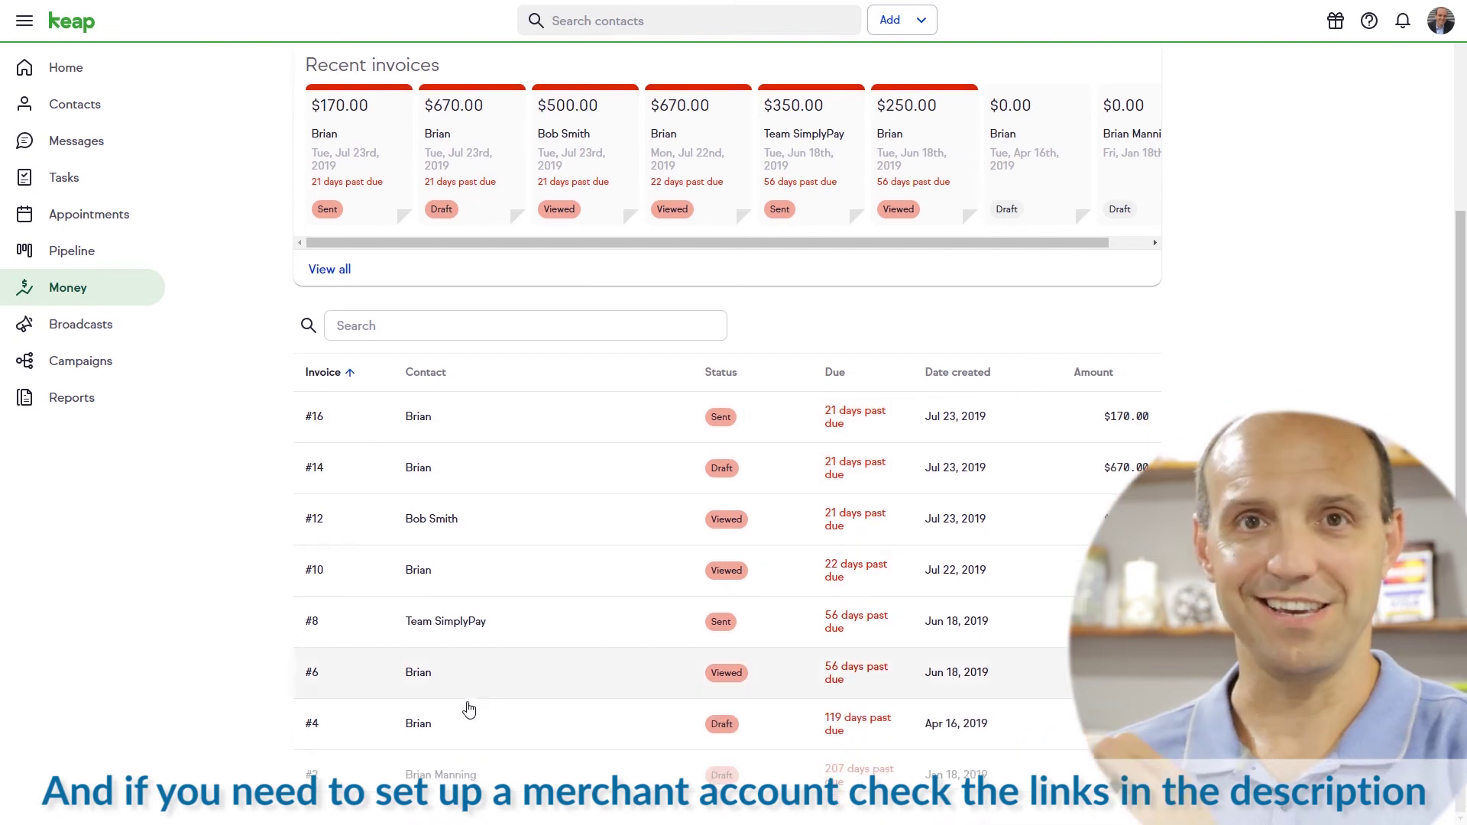
left_click(416, 677)
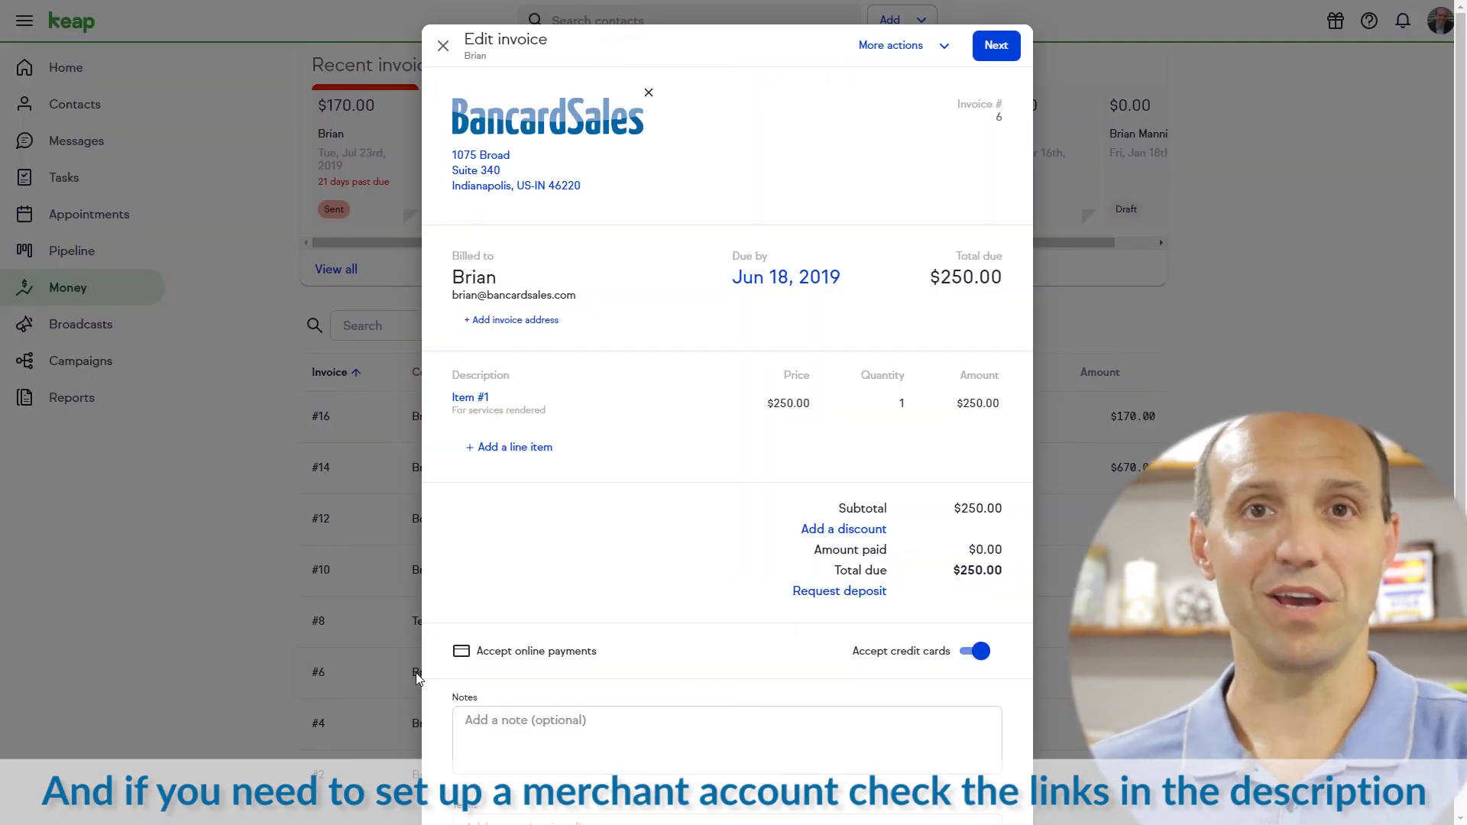